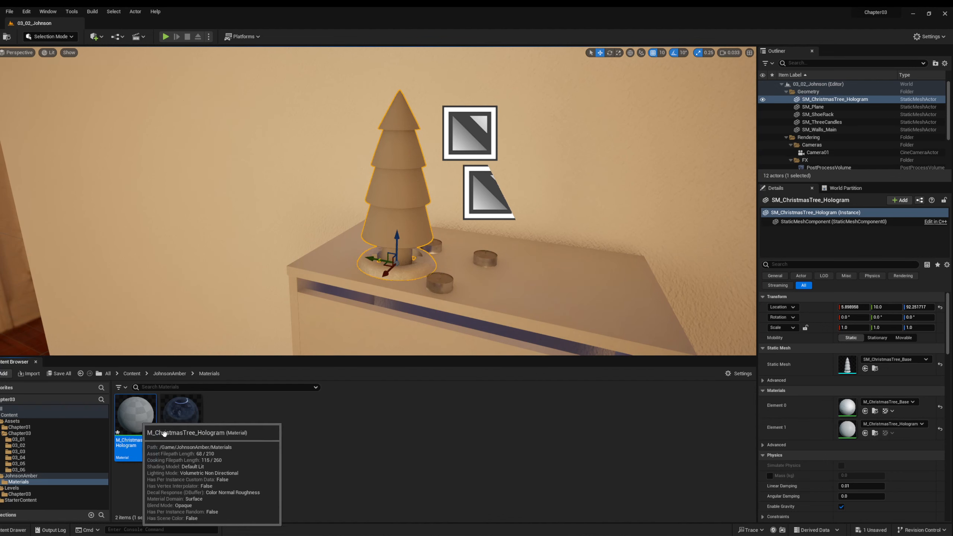
Assign M_ChristmasTree_Hologram to the tree's Element 1 material slot and set that material's blend mode to Translucent
drag(136, 423, 900, 430)
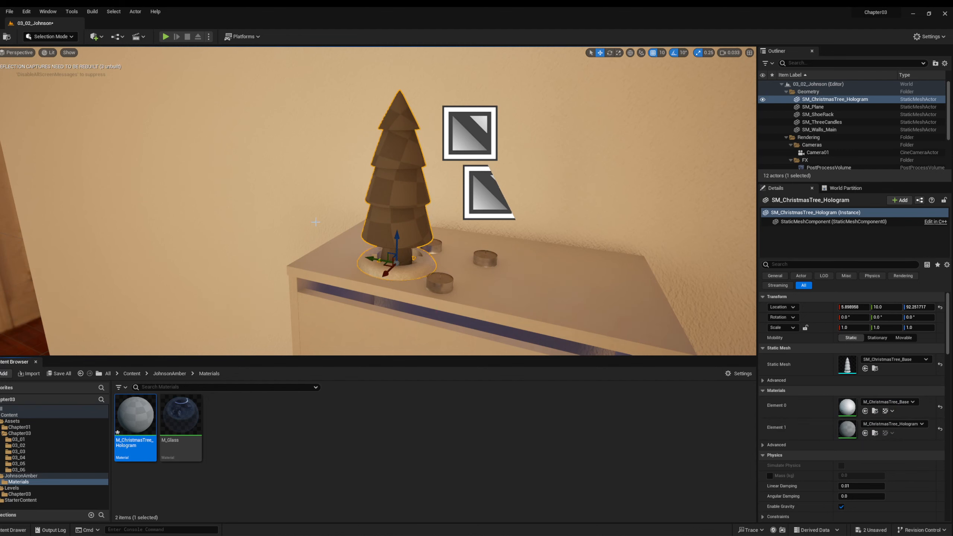
double_click(135, 413)
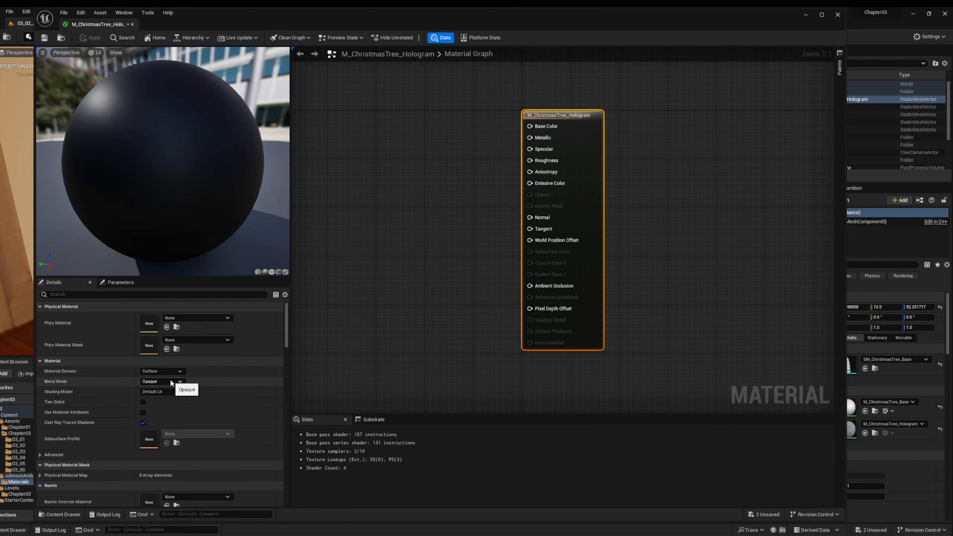
click(153, 382)
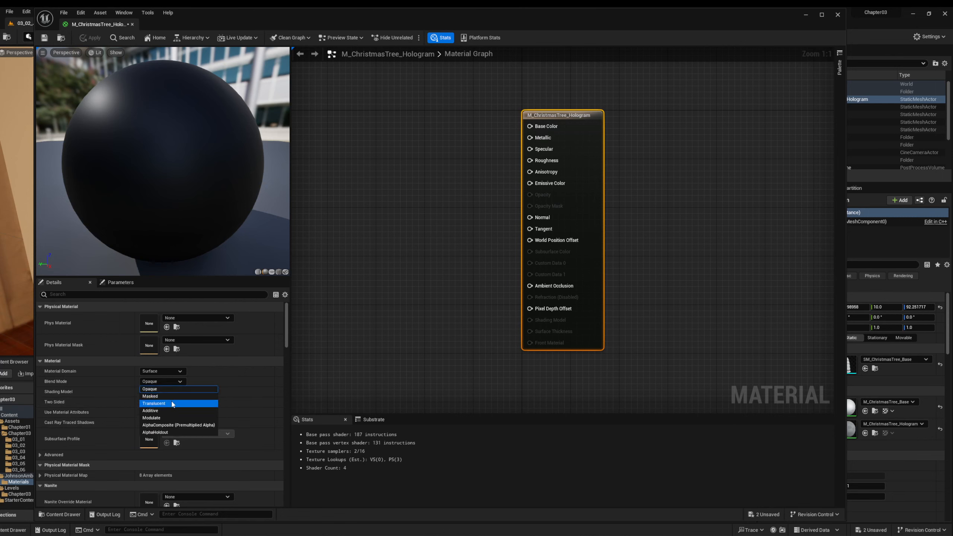
click(171, 403)
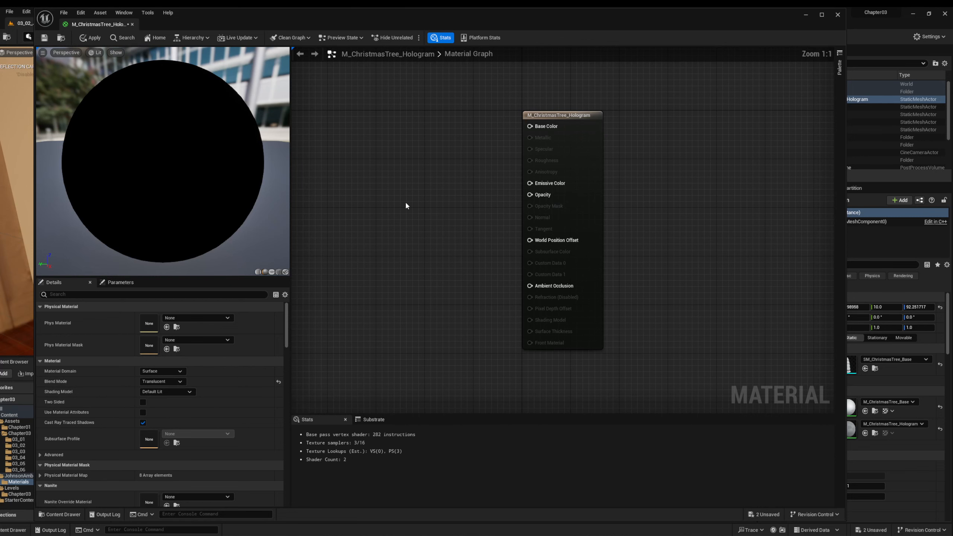
Add a Texture Sample, a Constant and a CheapContrast node to the material graph, beside the output node
drag(393, 209, 456, 213)
right_drag(419, 202, 573, 211)
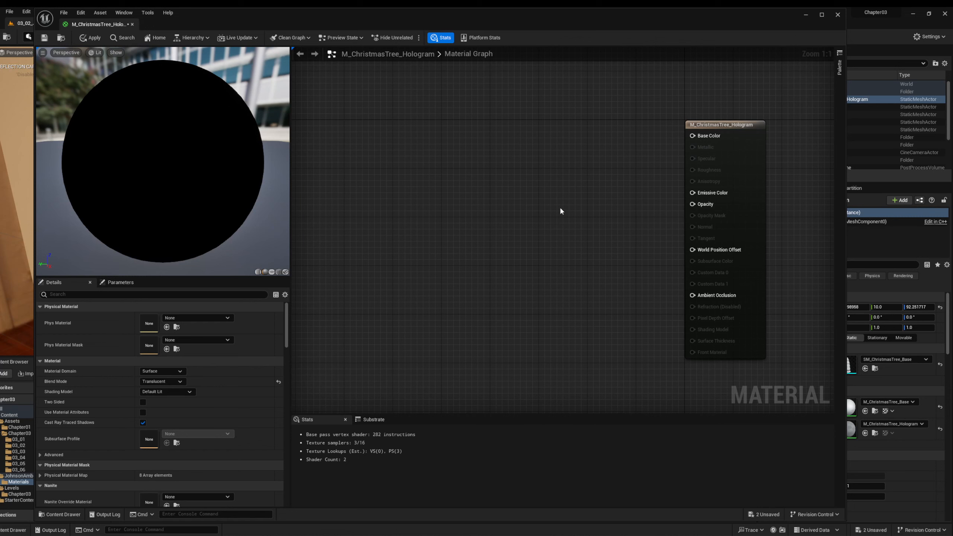
click(431, 129)
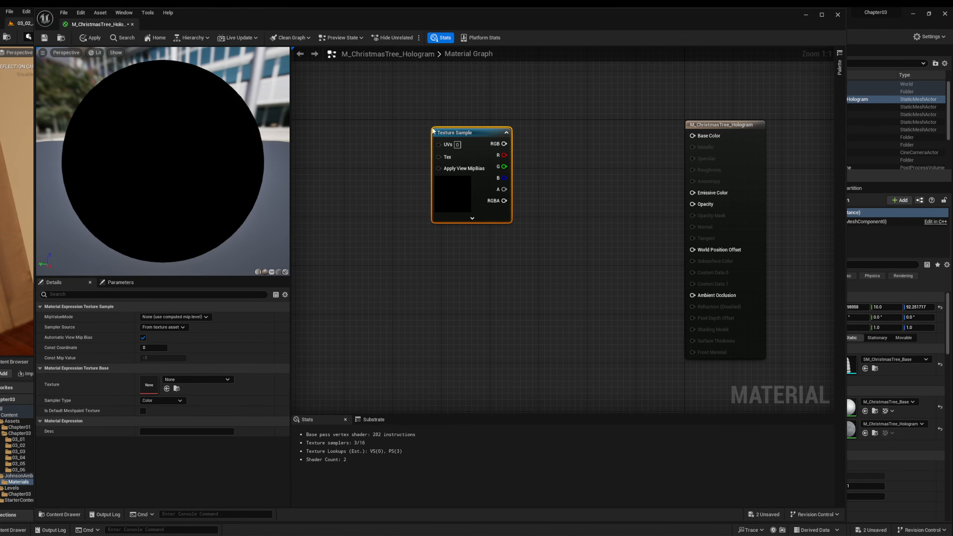
click(325, 150)
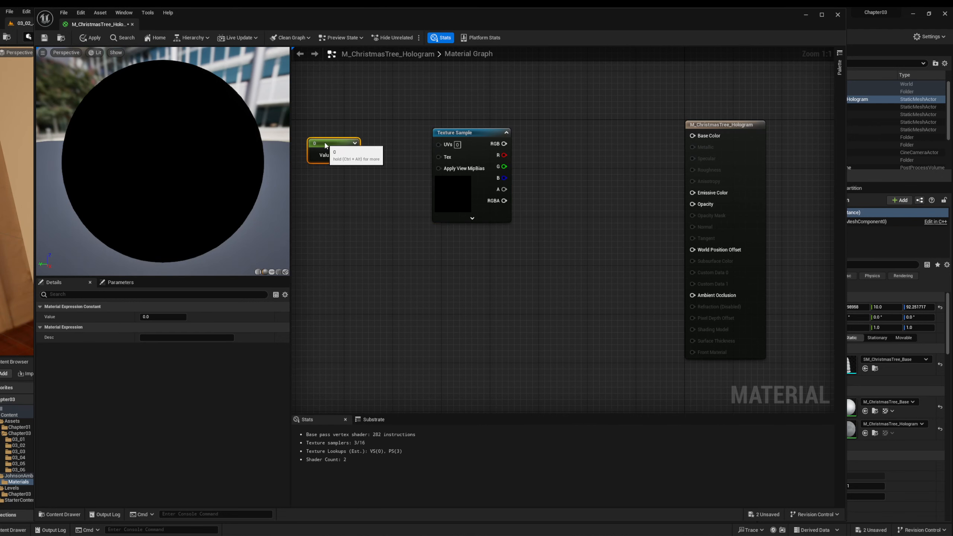
right_click(340, 203)
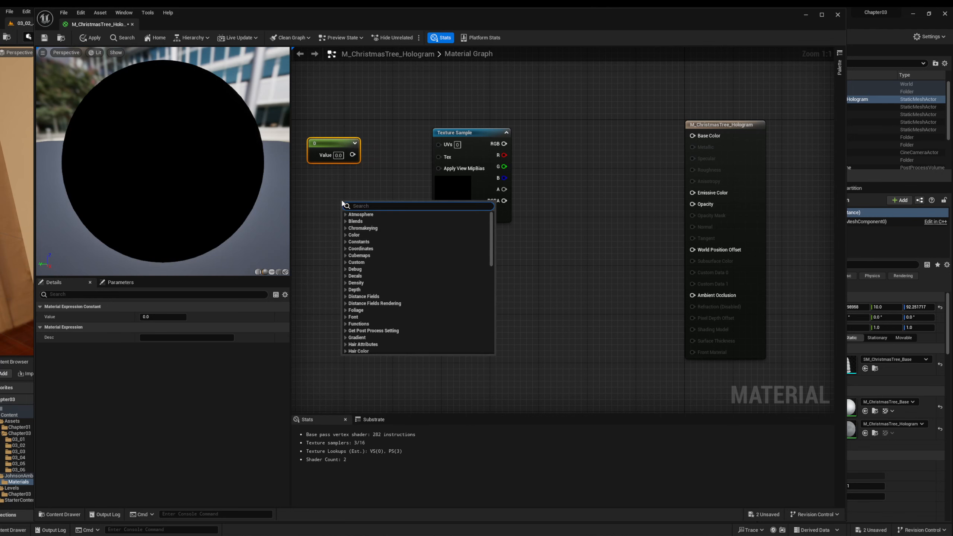
text(chea)
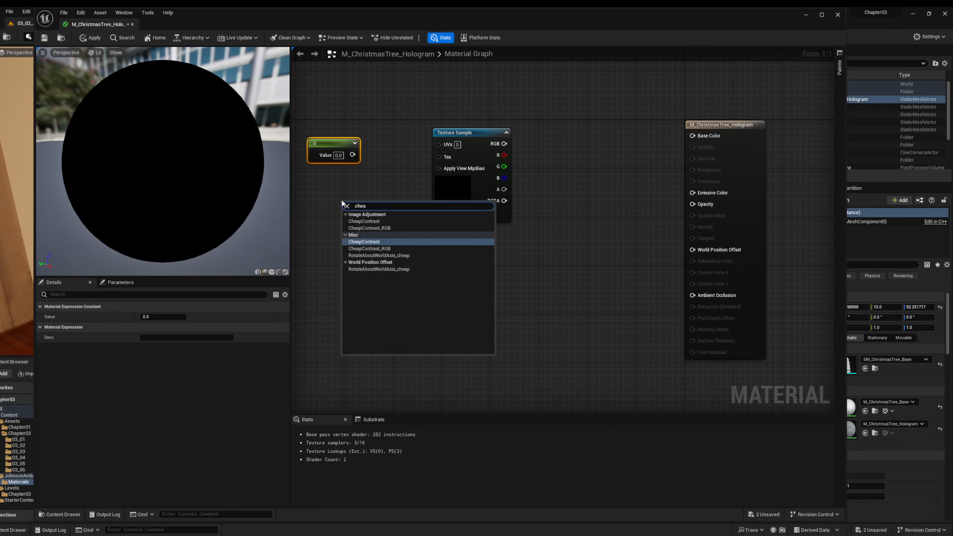
click(387, 241)
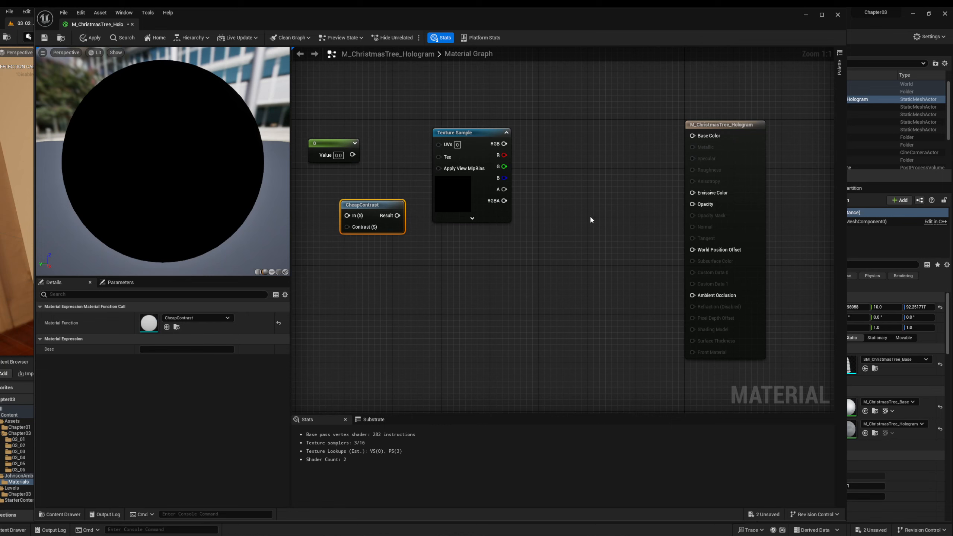
Assign the T_ChristmasTree_D texture to the Texture Sample node
drag(456, 130, 454, 129)
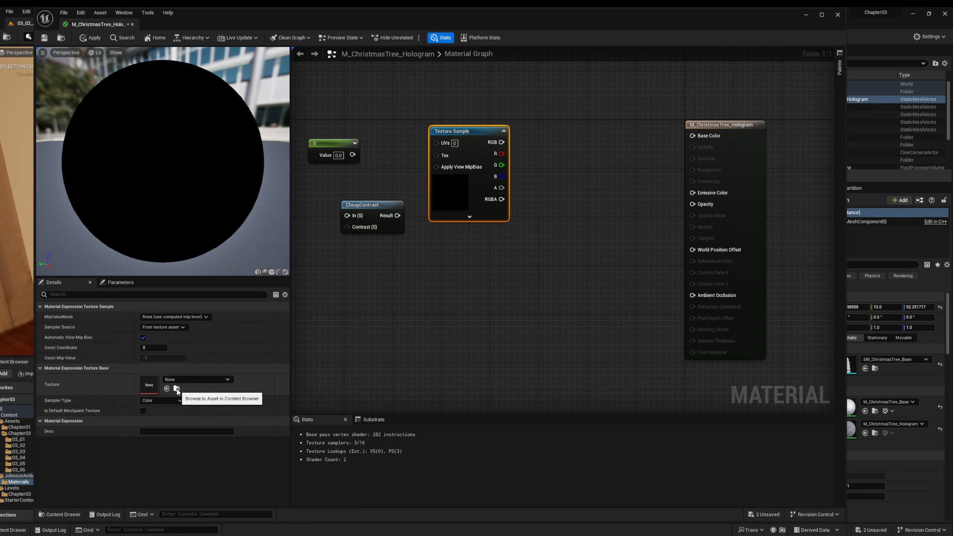
click(201, 380)
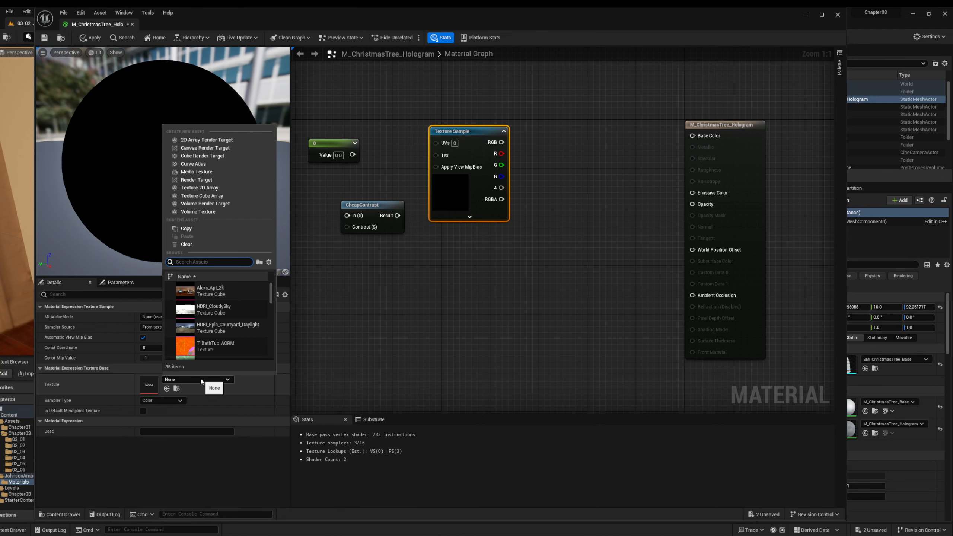
text(T_Chr)
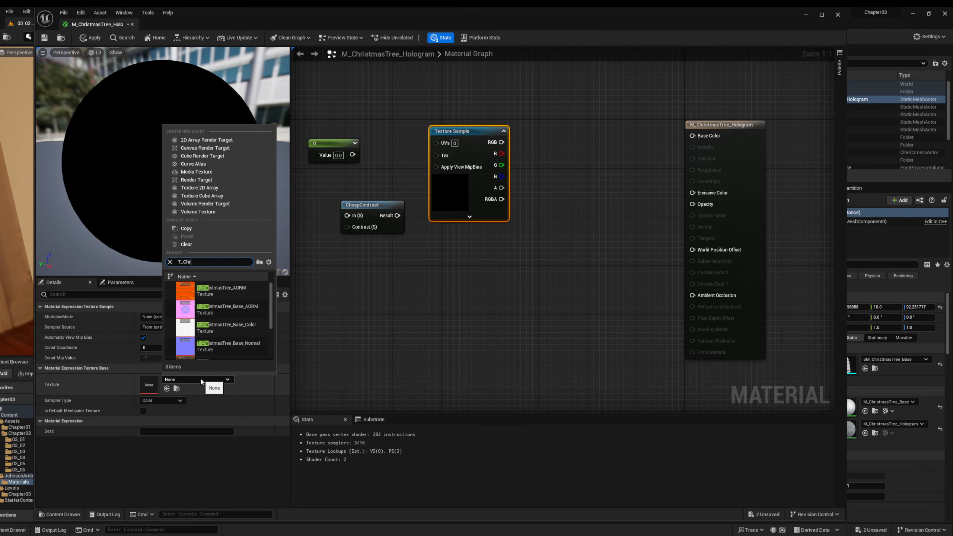
text(ist)
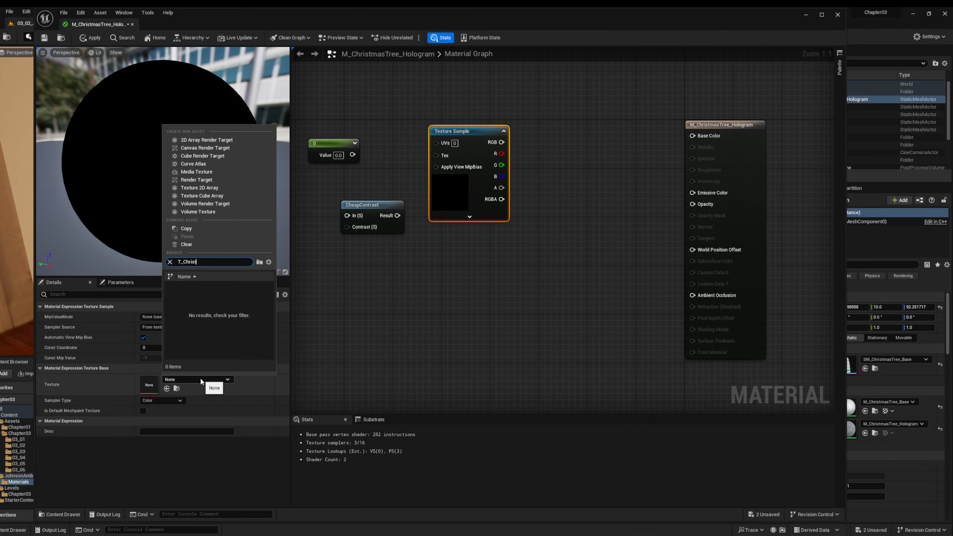
text(ammas)
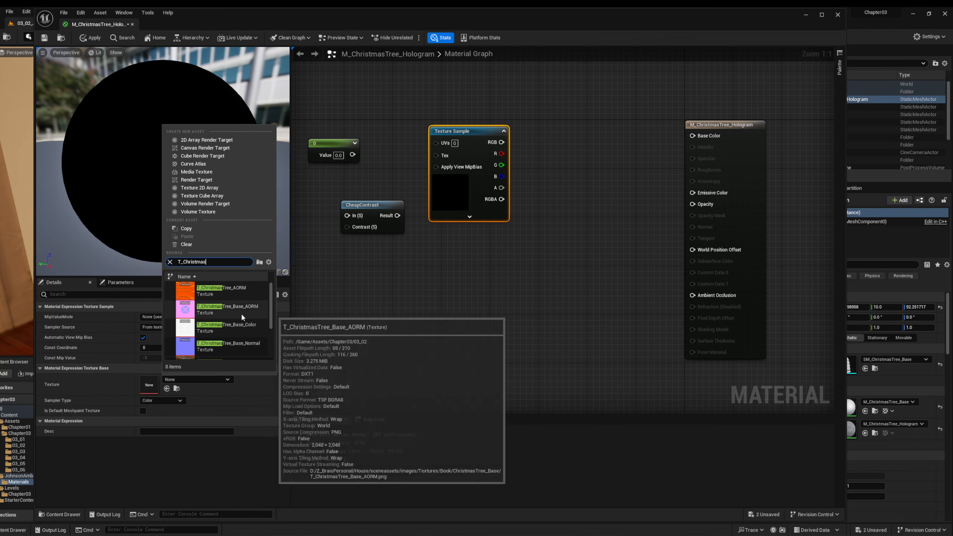
scroll(242, 316, down, 2)
scroll(246, 339, down, 1)
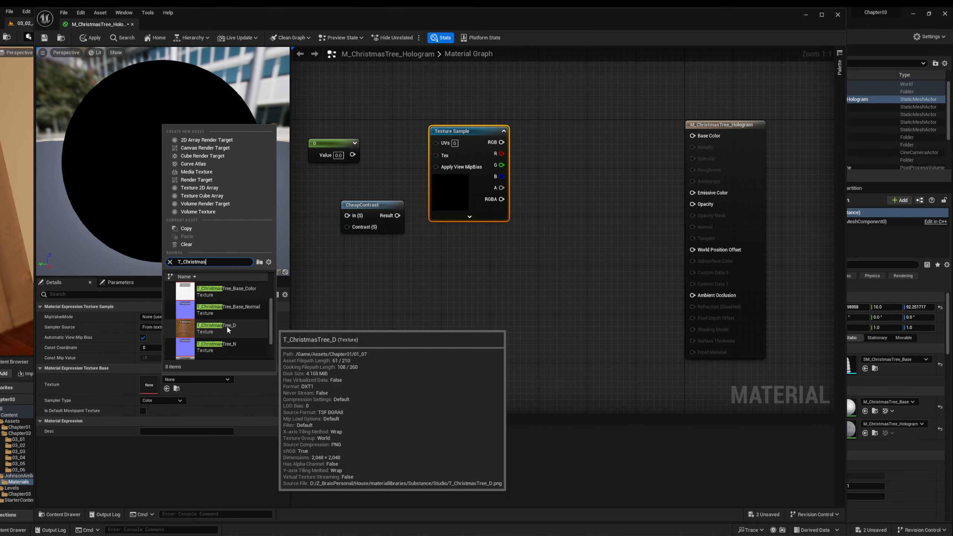
scroll(246, 322, down, 1)
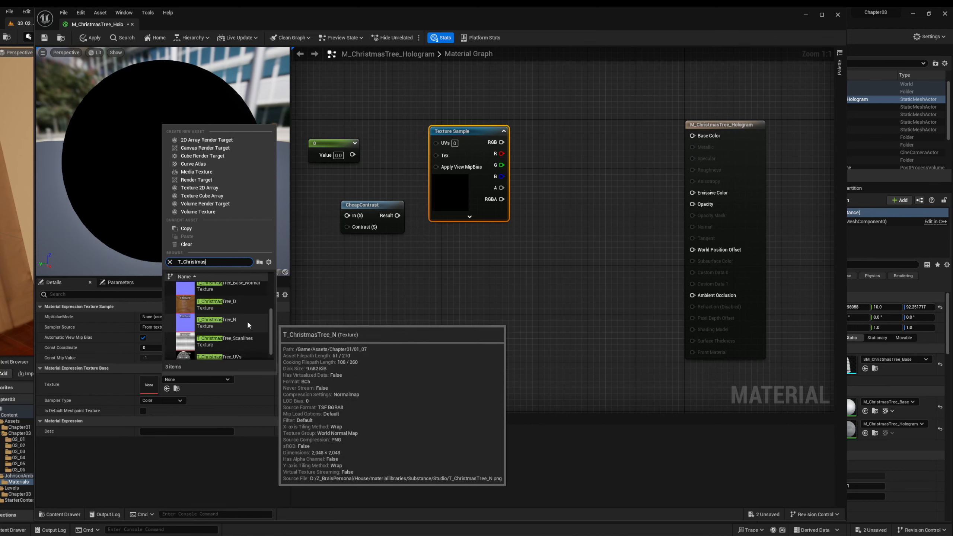
click(227, 319)
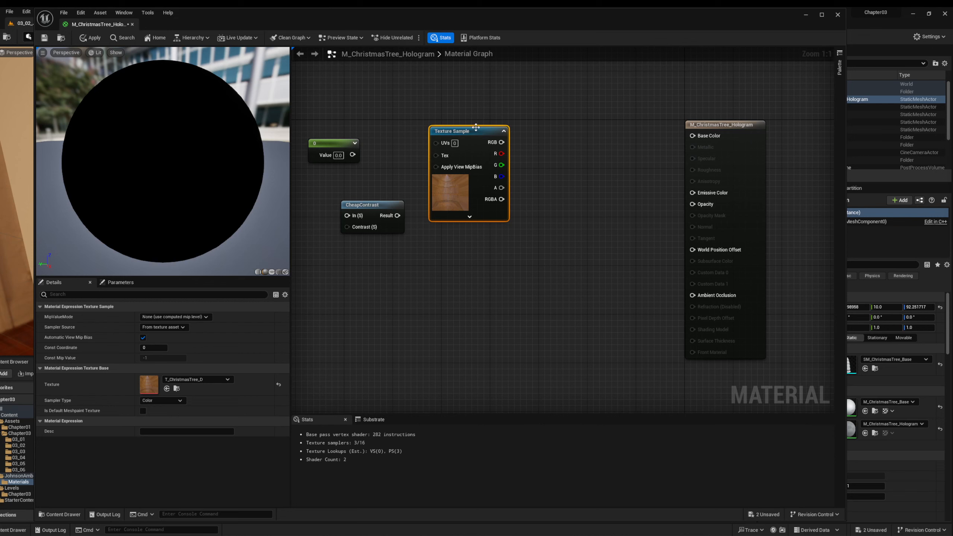
Place CheapContrast after the Texture Sample and connect the texture's R output to its In input
drag(476, 127, 433, 122)
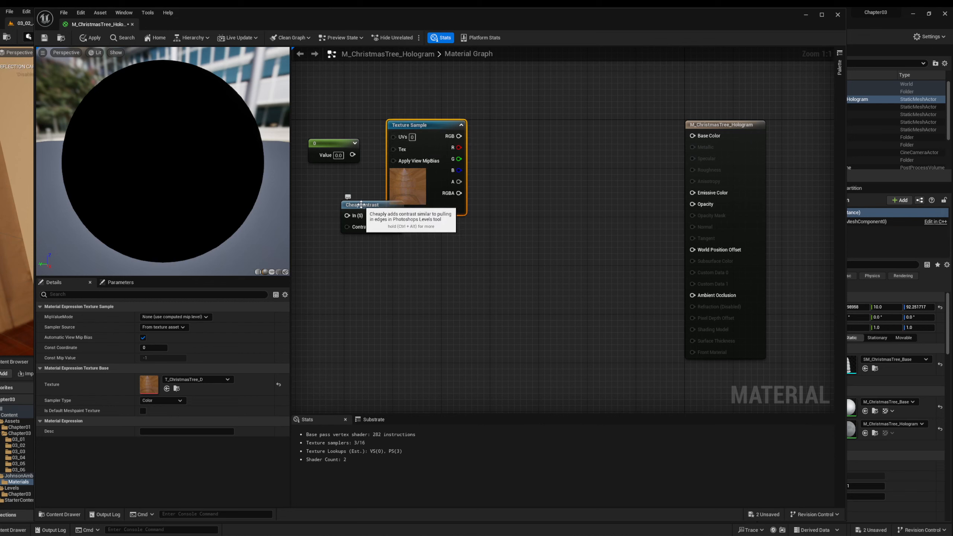
drag(361, 205, 517, 131)
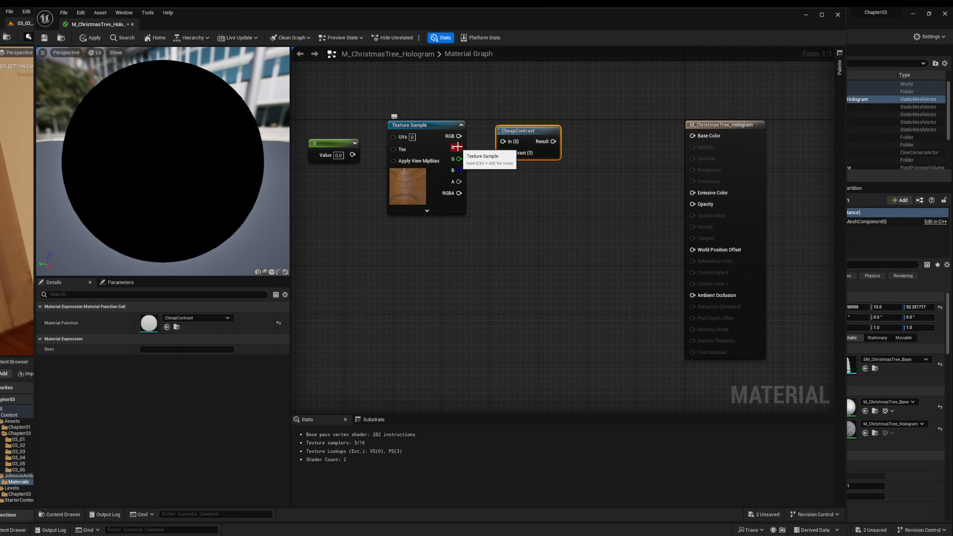
drag(459, 147, 503, 142)
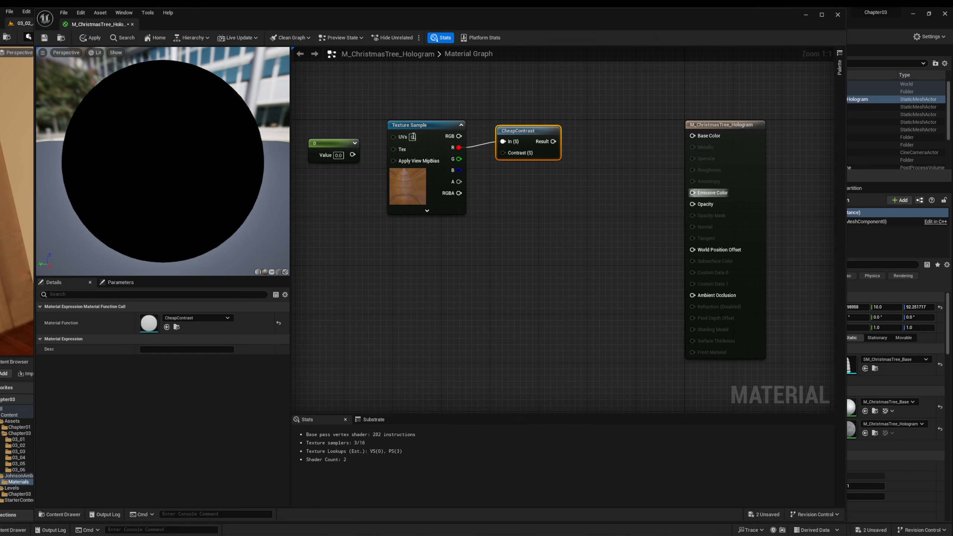
Feed the Constant node, with its value set to 0.2, into CheapContrast's Contrast input and save the material
drag(324, 154, 500, 209)
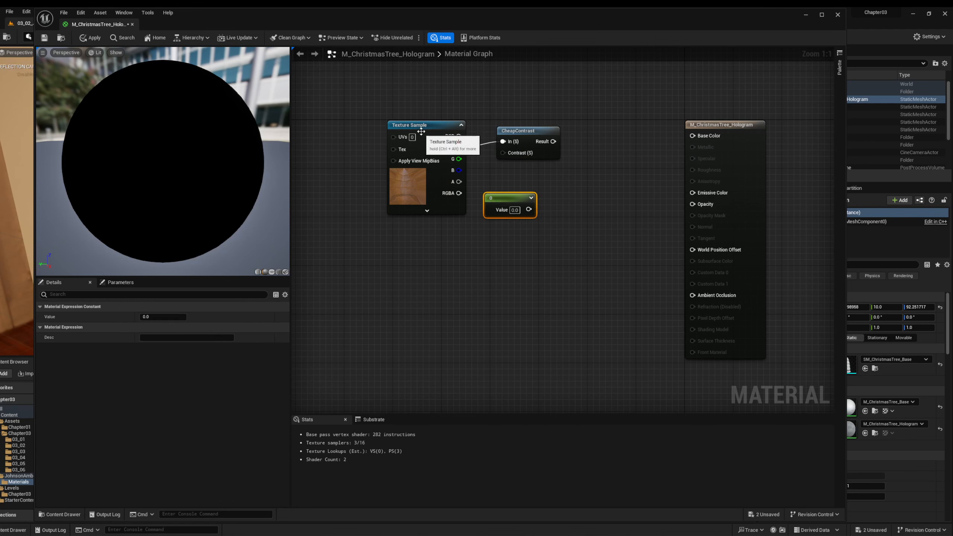
drag(421, 128, 380, 110)
drag(506, 198, 503, 153)
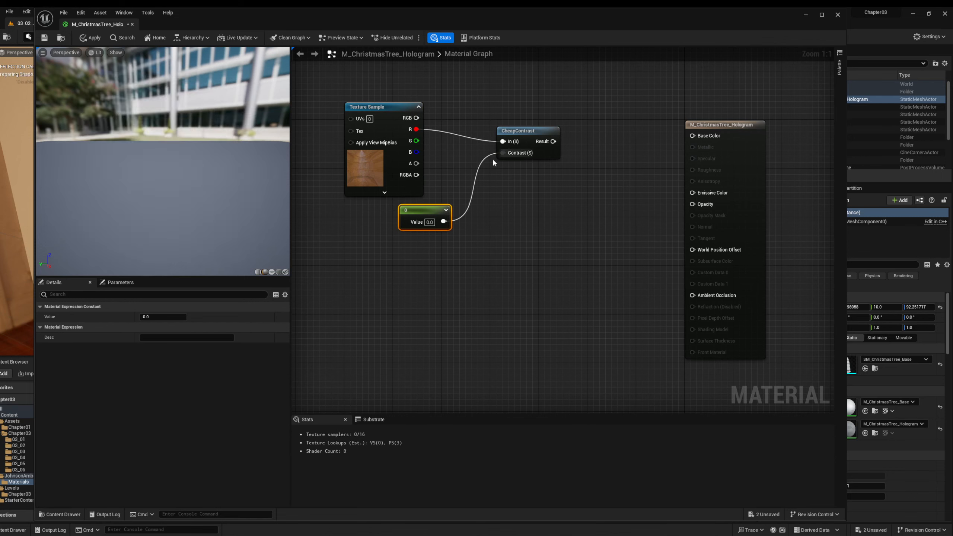
click(159, 317)
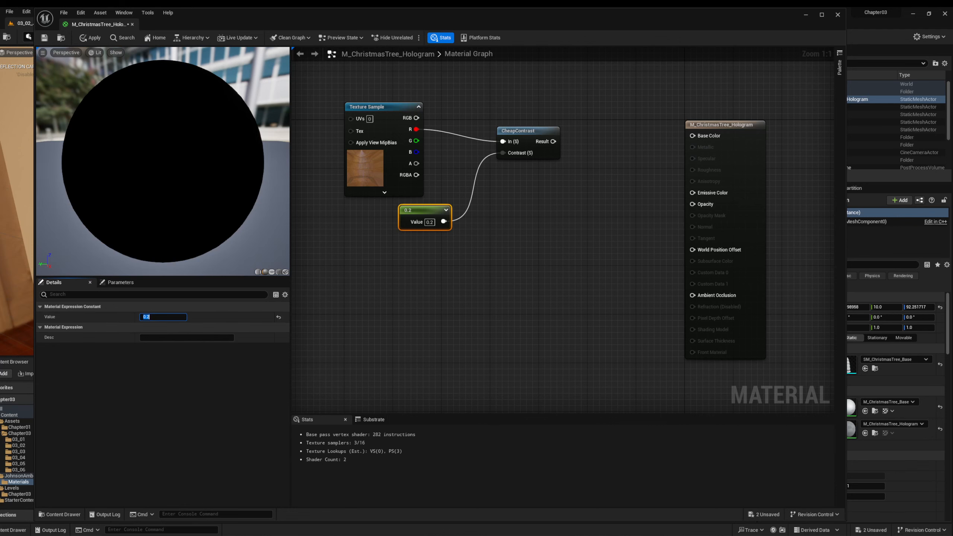
key(ctrl+s)
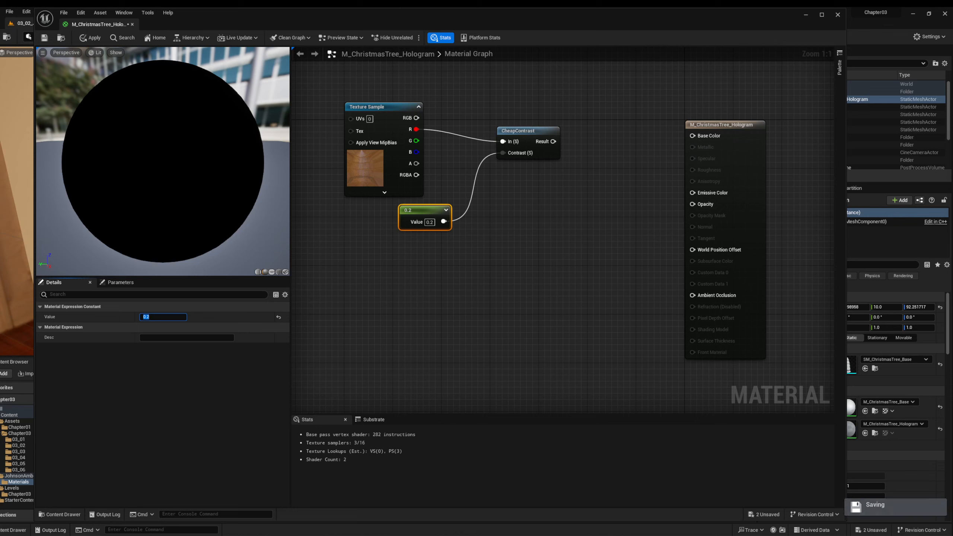
Add a Multiply node after CheapContrast and feed the contrast result into its A input
right_click(601, 130)
text(mmmmmmmmmmmmmmmmmmm)
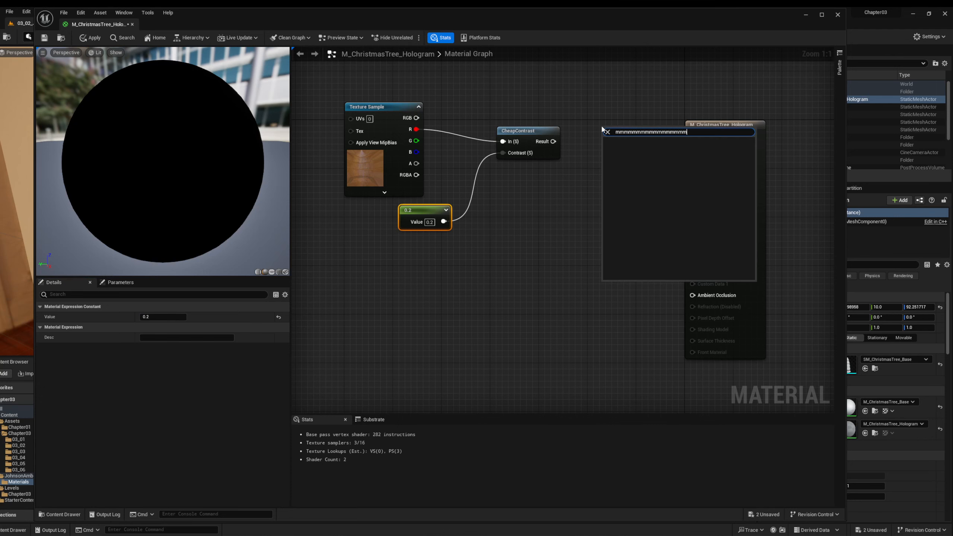
drag(690, 134, 563, 120)
text(mul)
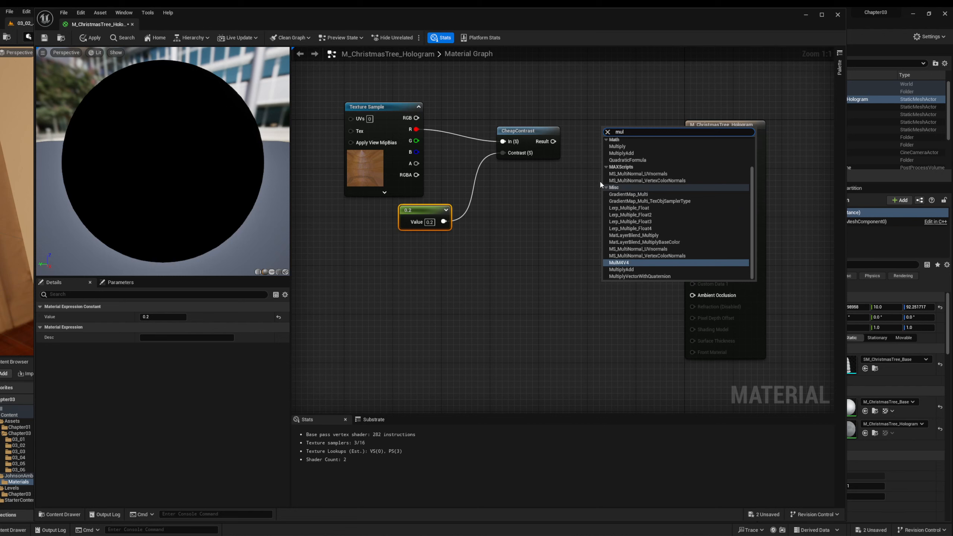
text(tipl)
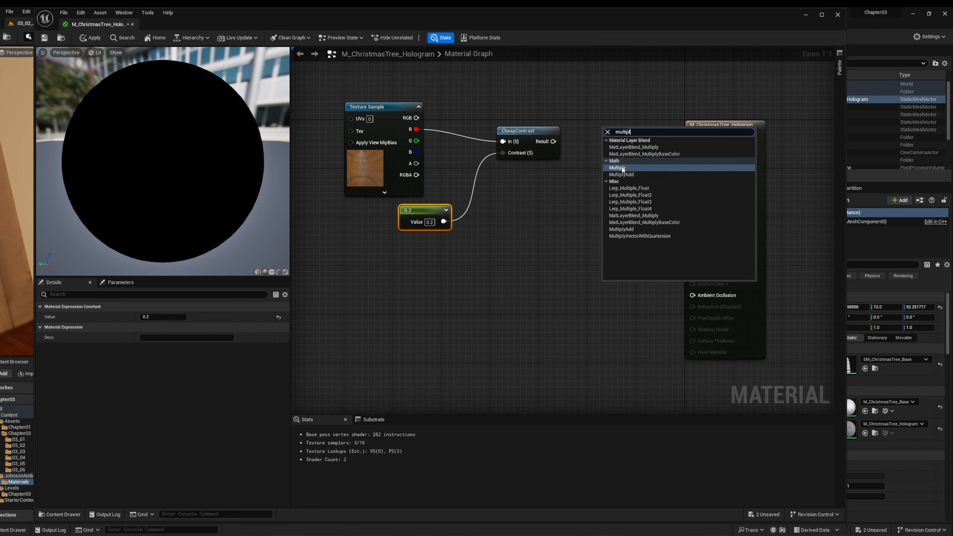
click(623, 169)
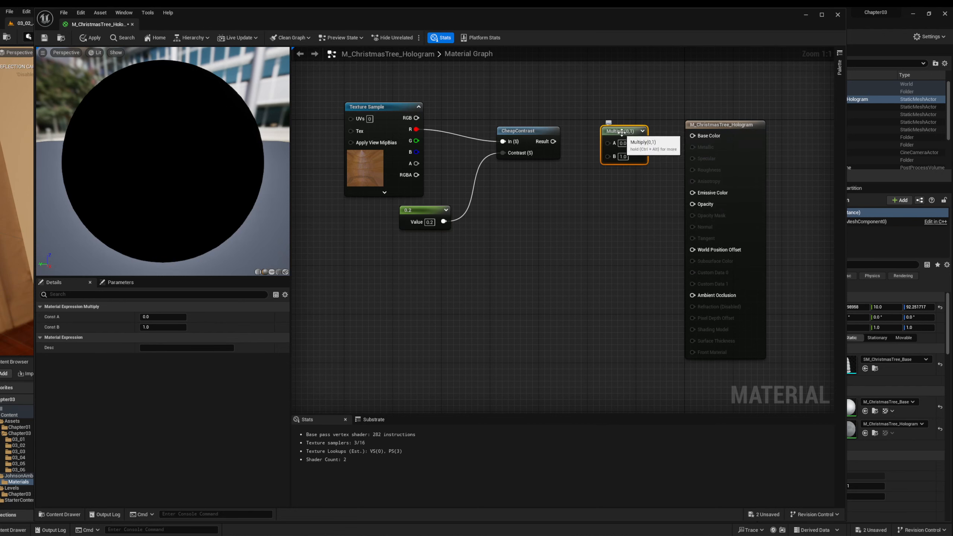
drag(622, 132, 592, 141)
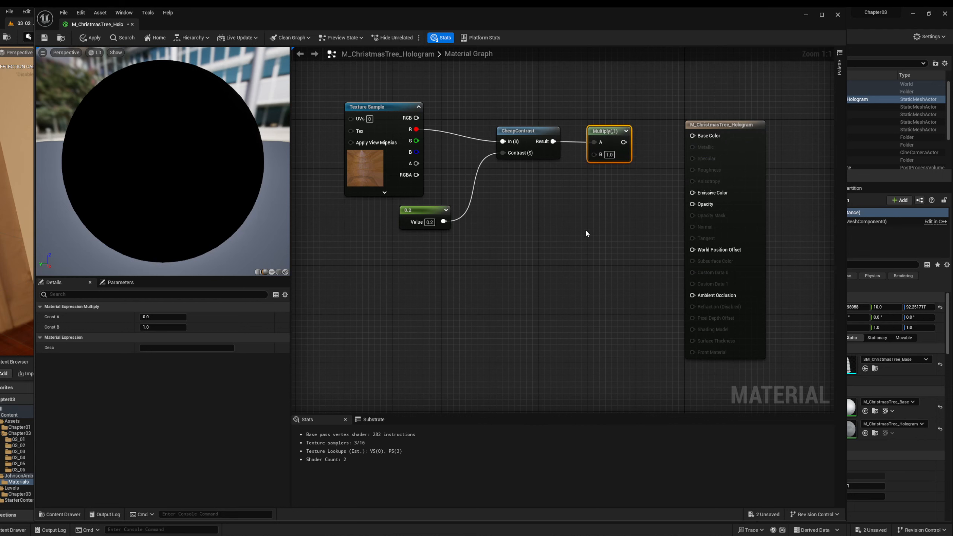
Add a second Constant node with value 2 and connect it to the Multiply node's B input
click(539, 198)
drag(585, 217, 595, 155)
drag(568, 204, 542, 196)
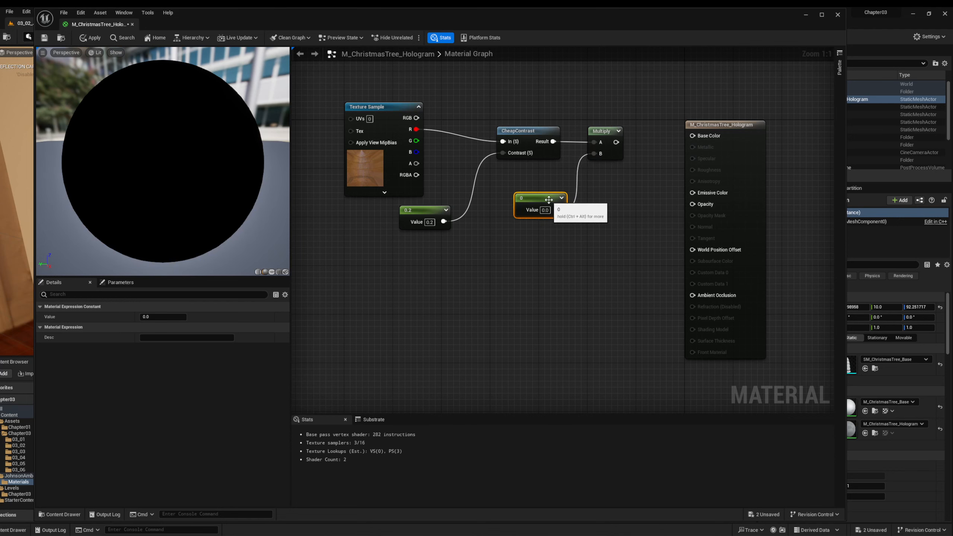
click(545, 210)
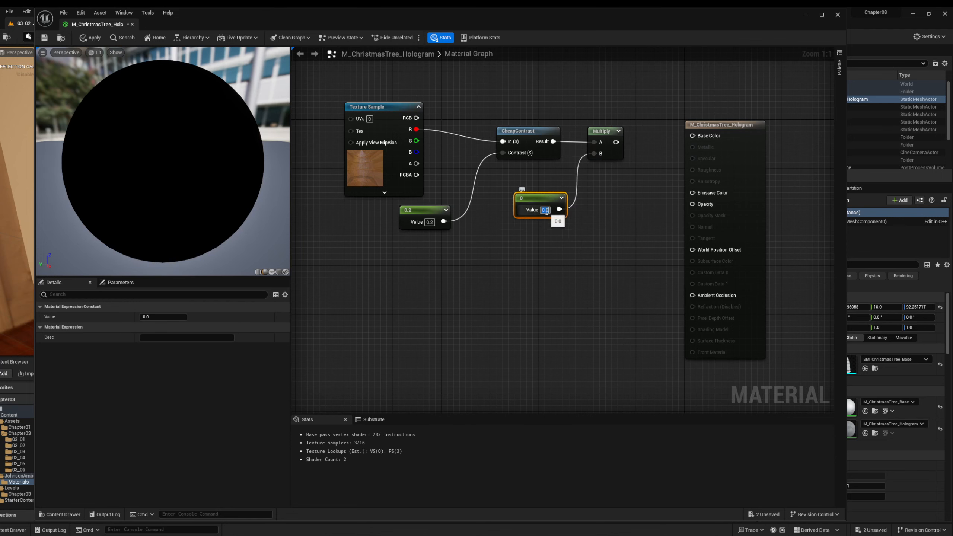
text(2)
key(Return)
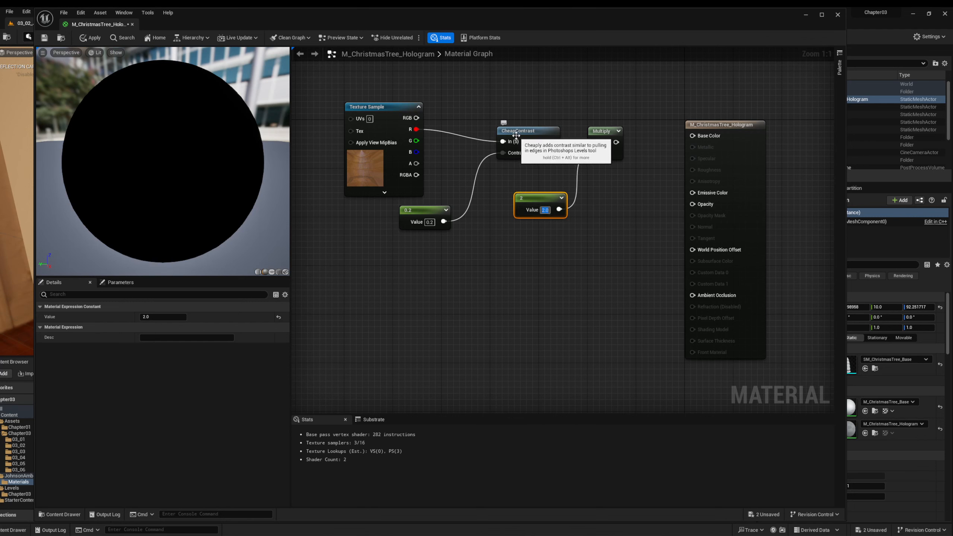
Move the CheapContrast and Multiply nodes closer to the Texture Sample, in line with its R output
drag(515, 132, 485, 119)
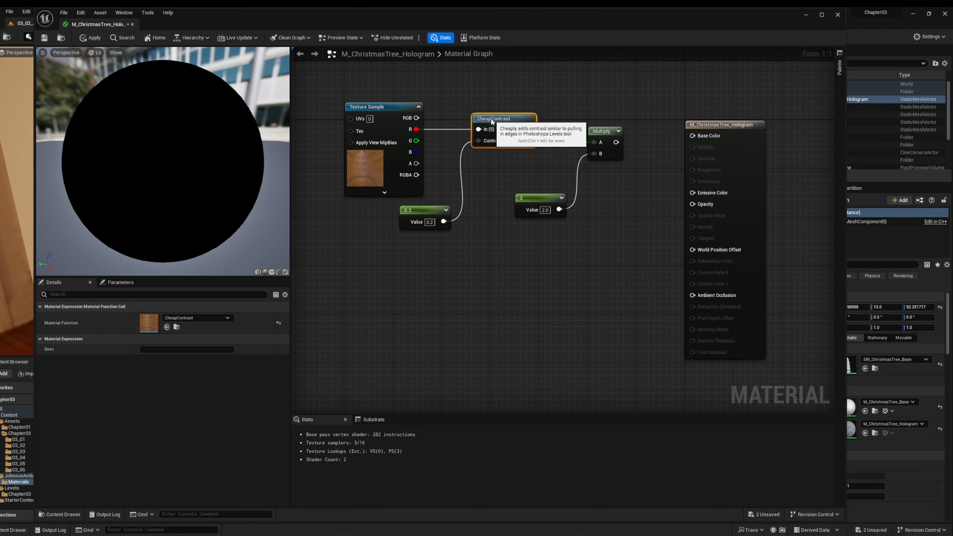
click(426, 209)
drag(604, 131, 580, 119)
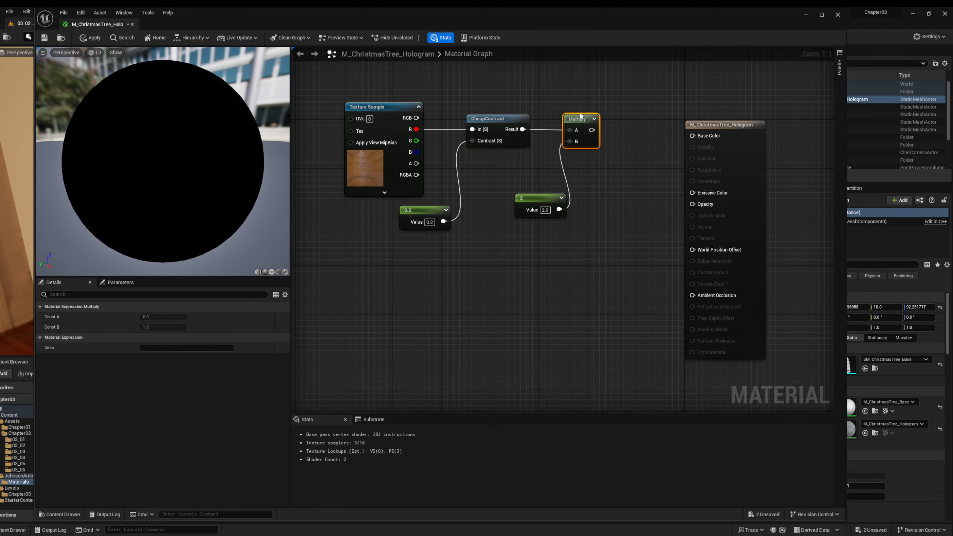
Move the 2.0 Constant and the 0.2 Constant up beneath the CheapContrast and Multiply nodes
drag(543, 203, 530, 173)
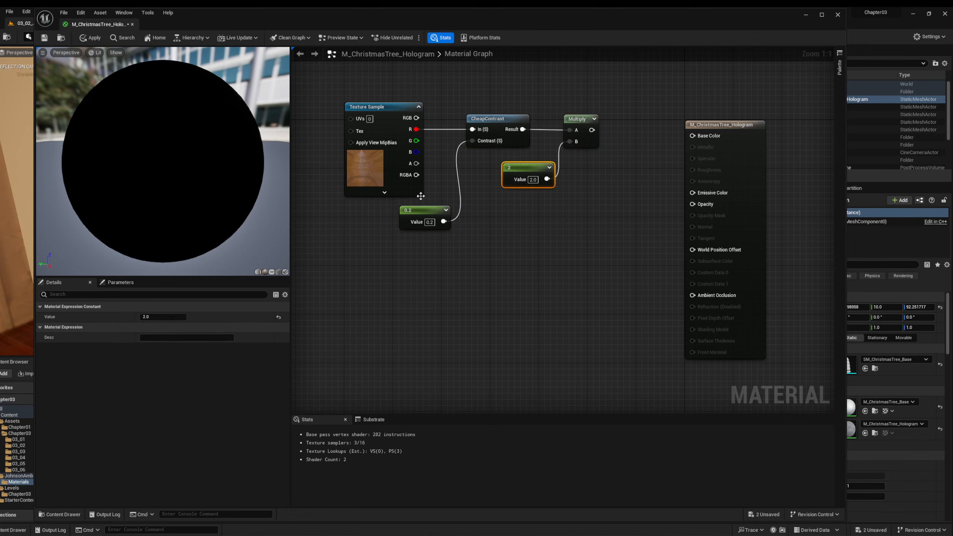
drag(423, 210, 460, 168)
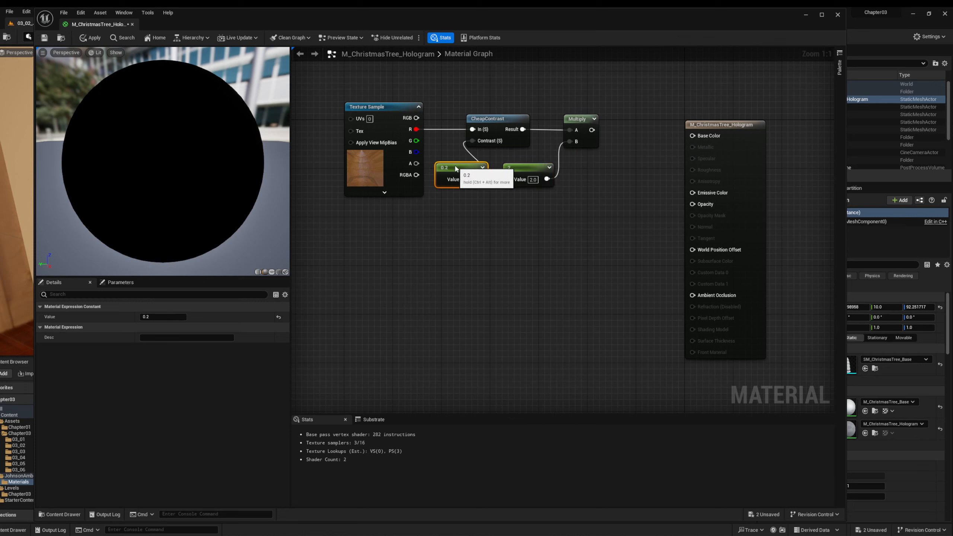
Preview the Multiply node's result on the preview sphere
click(579, 121)
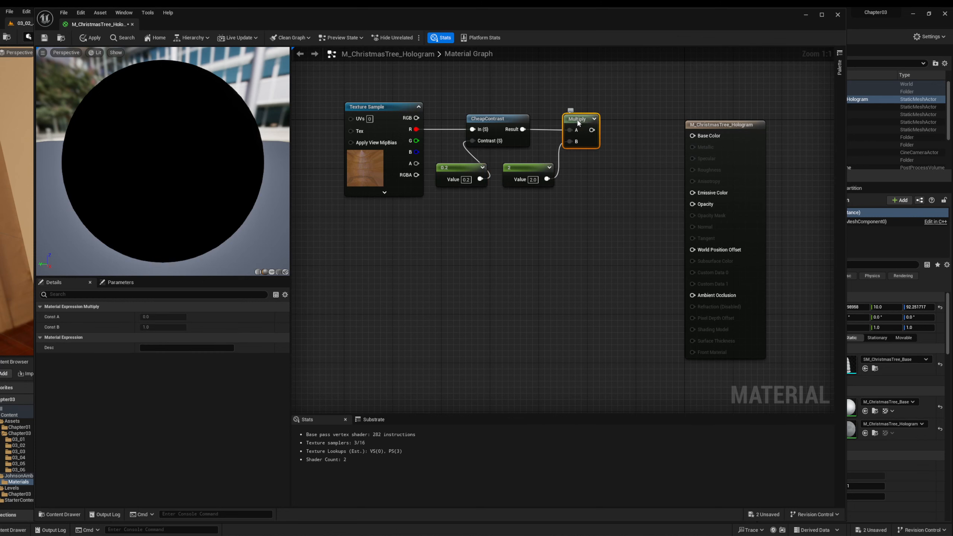
right_click(578, 123)
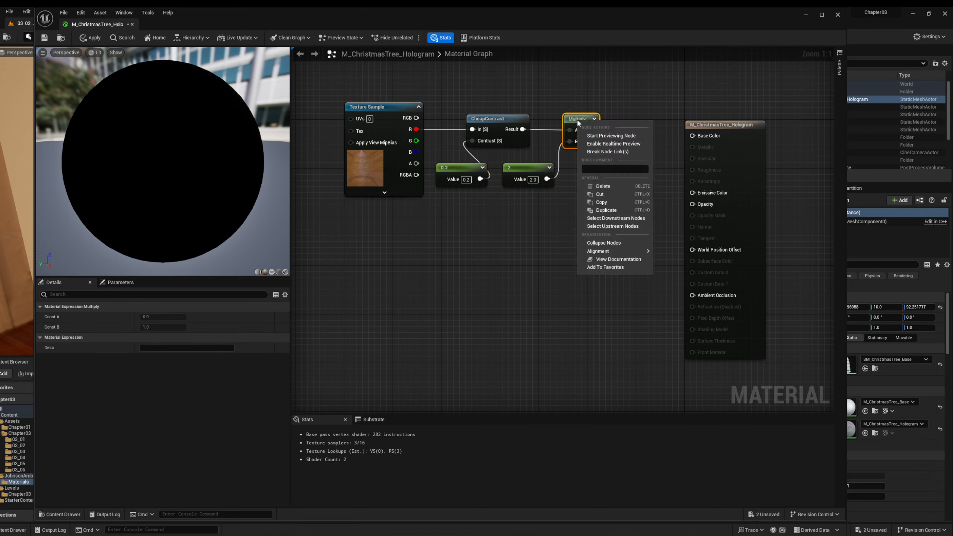
click(624, 137)
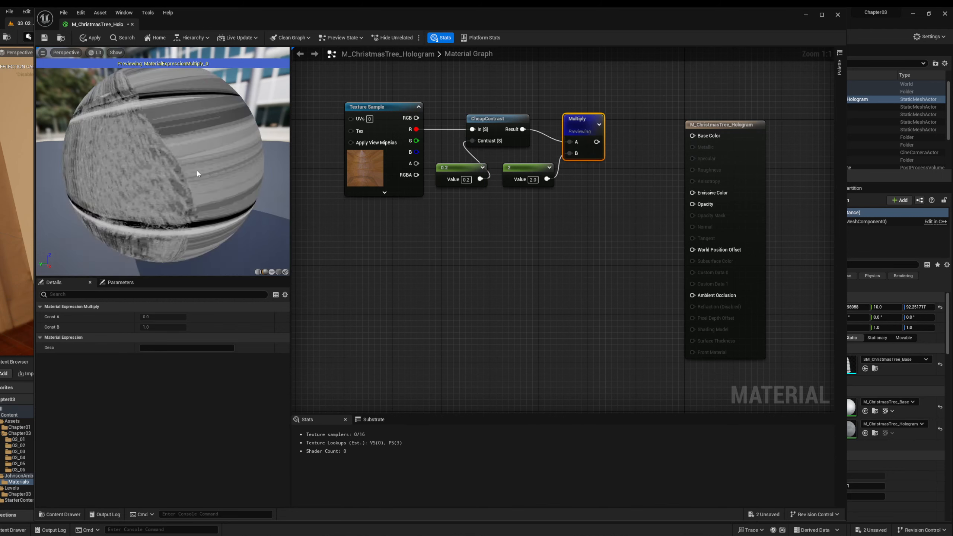
drag(171, 270, 277, 271)
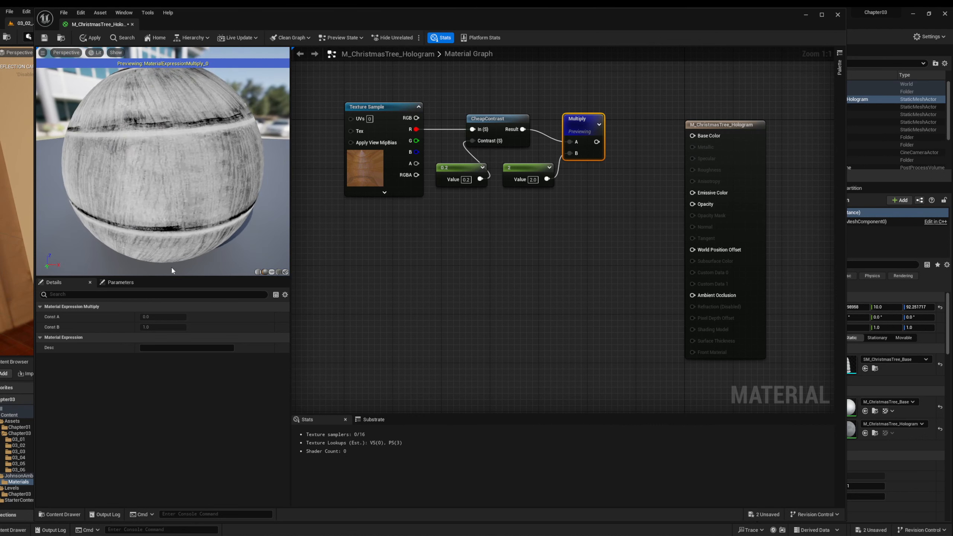
View the Multiply result on a plane and try to use a custom mesh asset as the preview mesh
click(272, 271)
drag(212, 180, 340, 256)
click(285, 272)
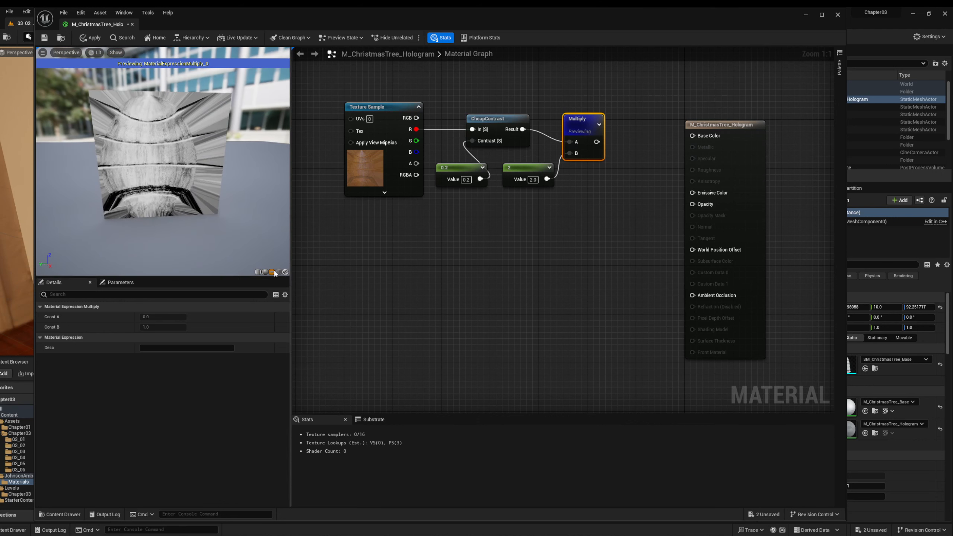
click(538, 290)
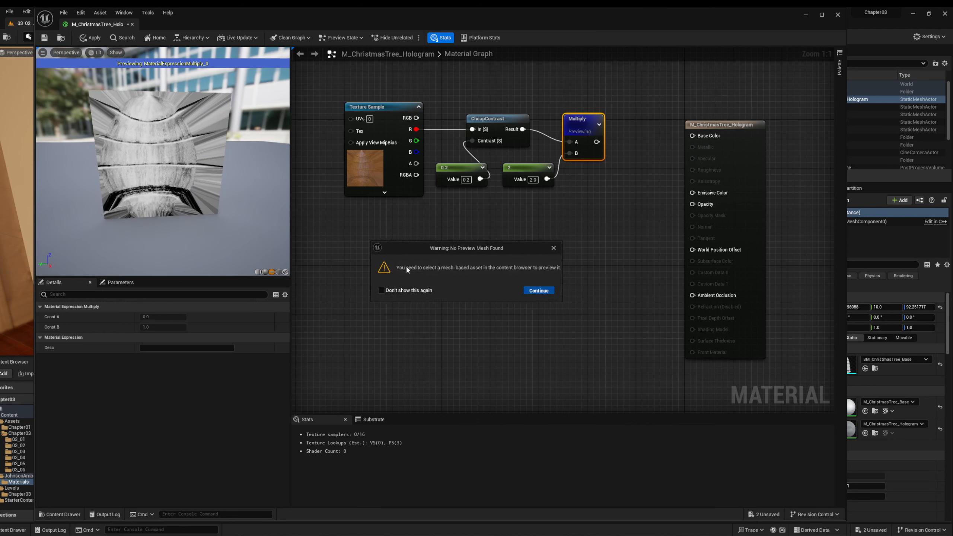
Examine the Multiply result on the cylinder, sphere and plane preview meshes
click(266, 273)
click(258, 272)
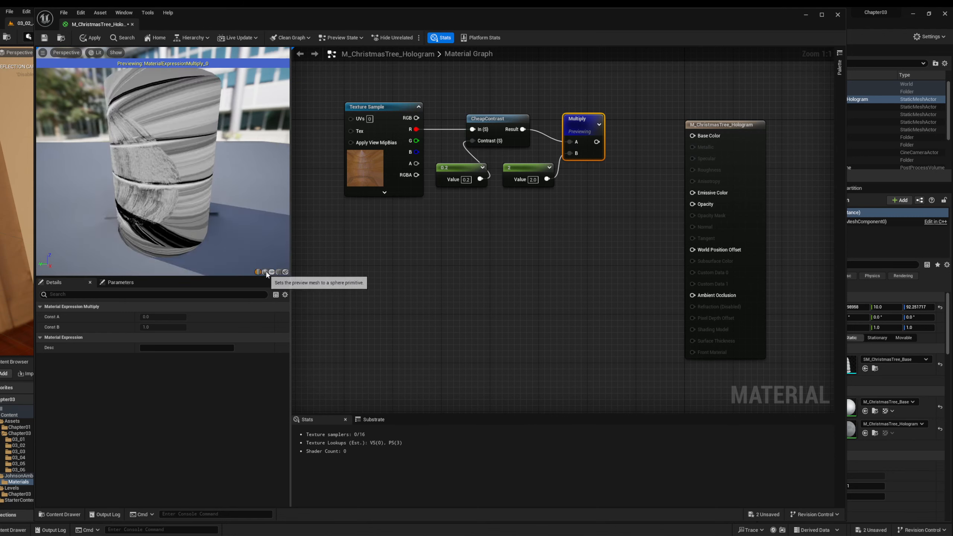
click(265, 272)
click(272, 272)
mouse_move(155, 207)
right_down()
mouse_move(155, 259)
mouse_move(154, 196)
mouse_move(143, 207)
right_up()
drag(143, 200, 296, 176)
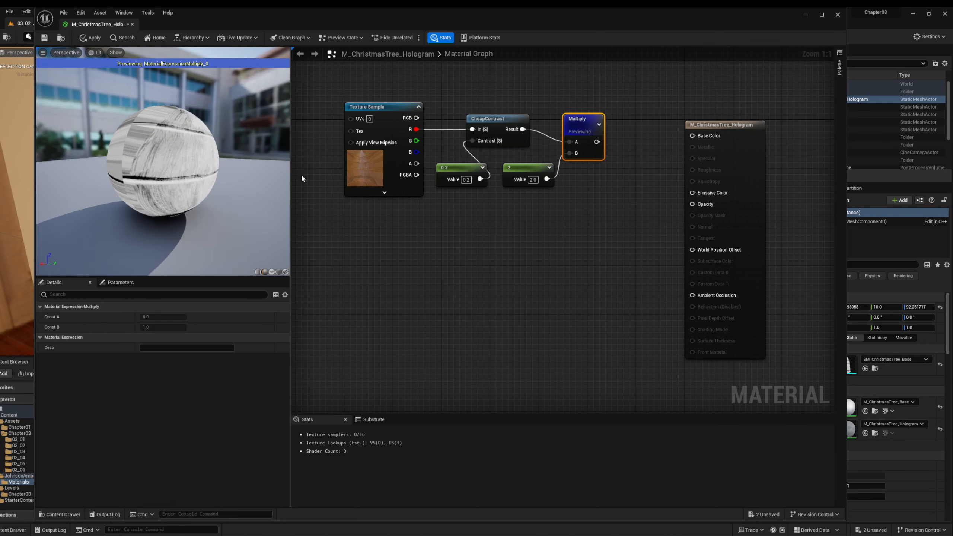
click(271, 272)
scroll(183, 207, down, 10)
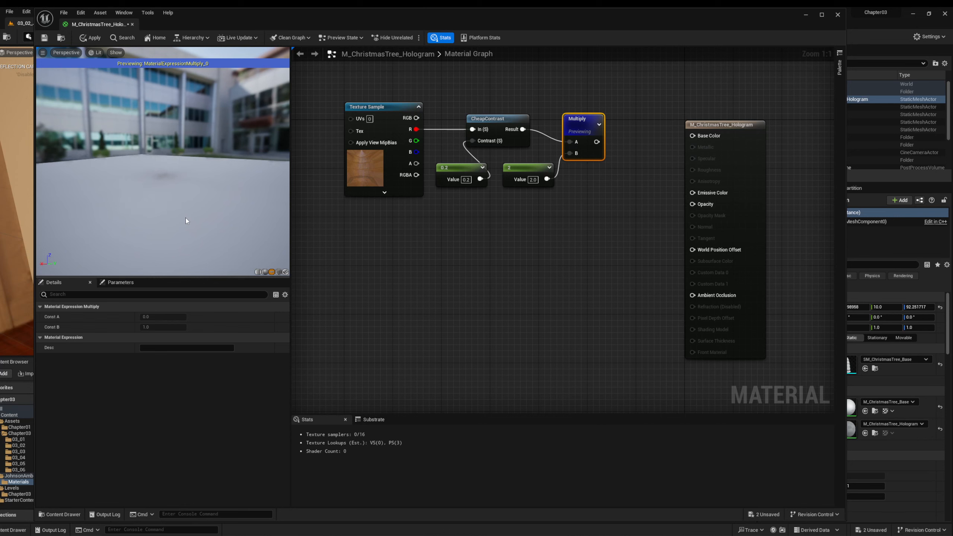
mouse_move(189, 232)
mouse_down()
mouse_move(223, 199)
mouse_move(165, 180)
mouse_move(183, 216)
mouse_up()
scroll(223, 199, up, 2)
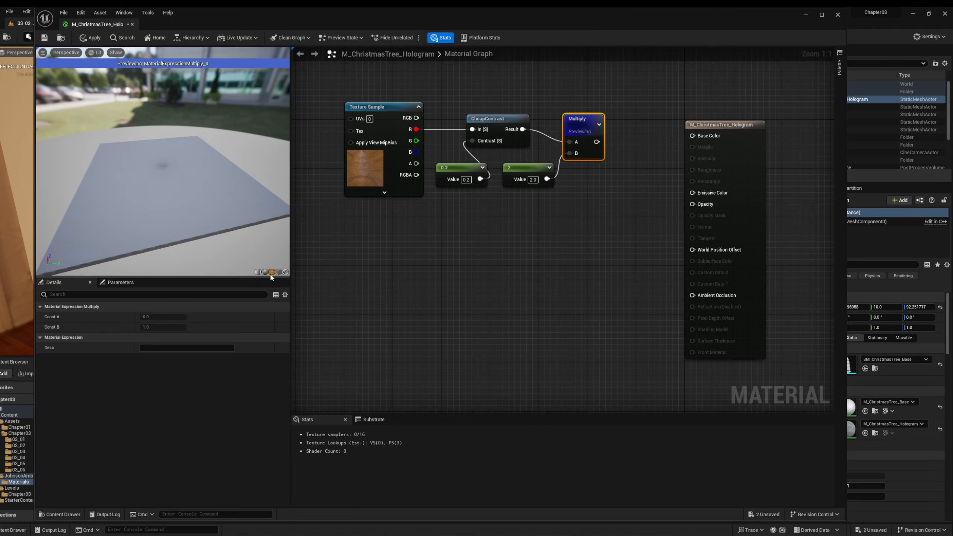
Set the preview mesh to a cube, check the Multiply result on it, and stop previewing the node
click(279, 272)
drag(169, 159, 168, 161)
scroll(169, 161, up, 10)
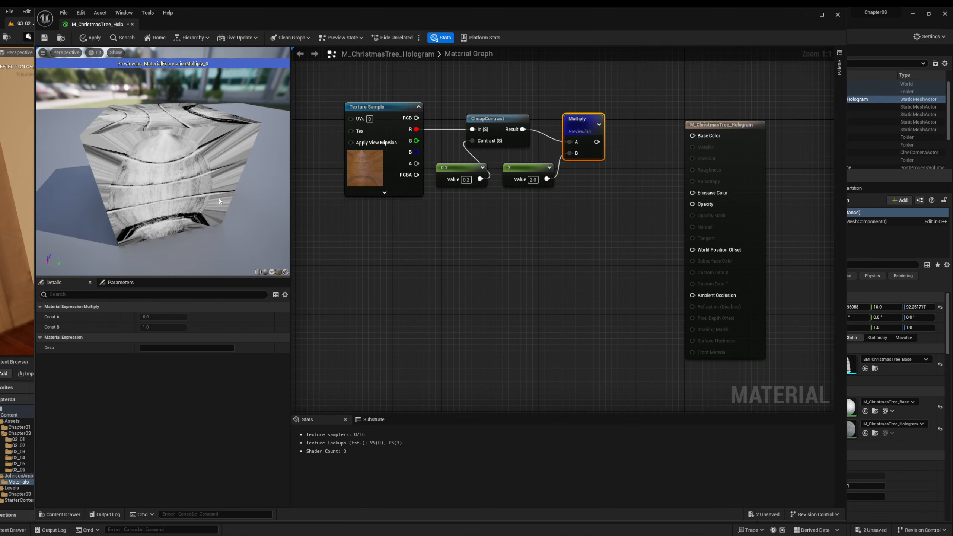
drag(219, 199, 157, 135)
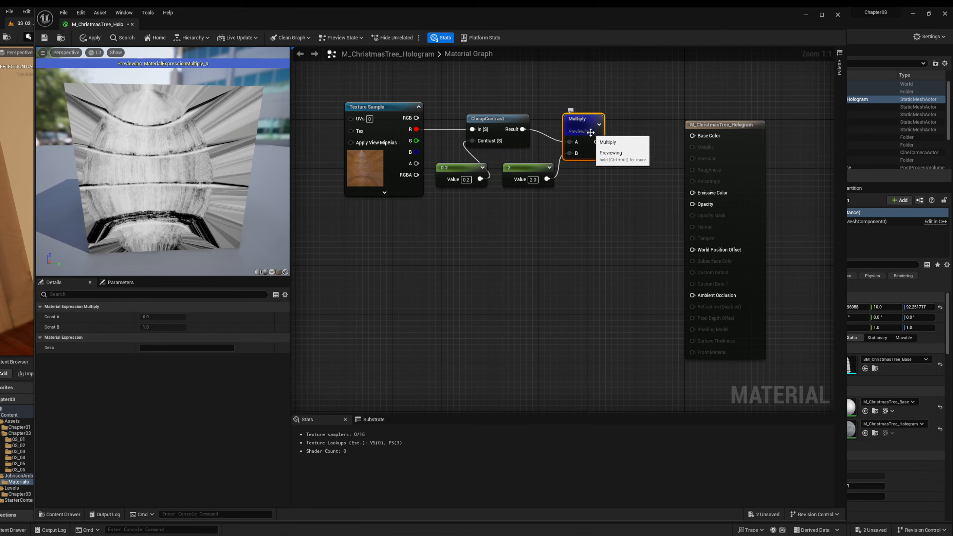
right_click(582, 121)
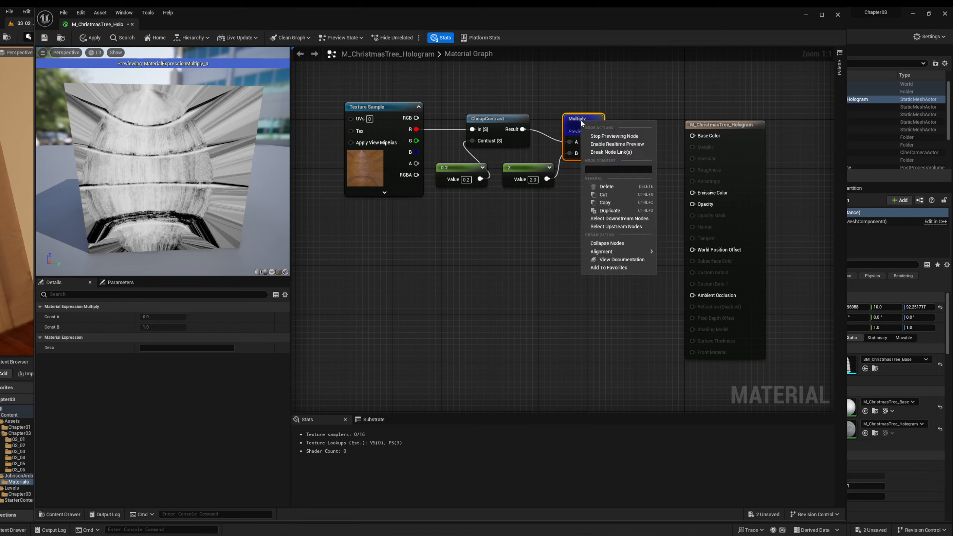
click(615, 136)
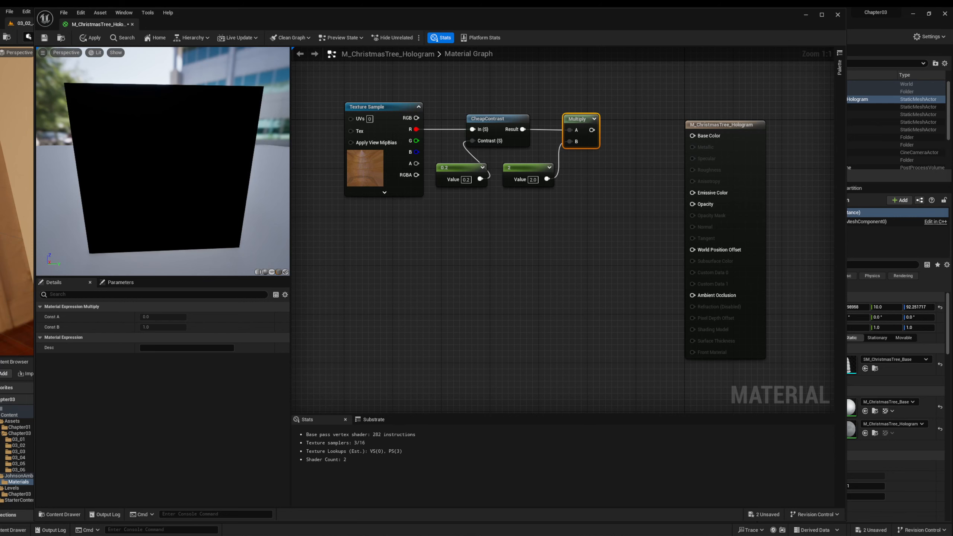
Move the whole texture, contrast, constant and Multiply node group farther away from the material output node
scroll(498, 187, down, 2)
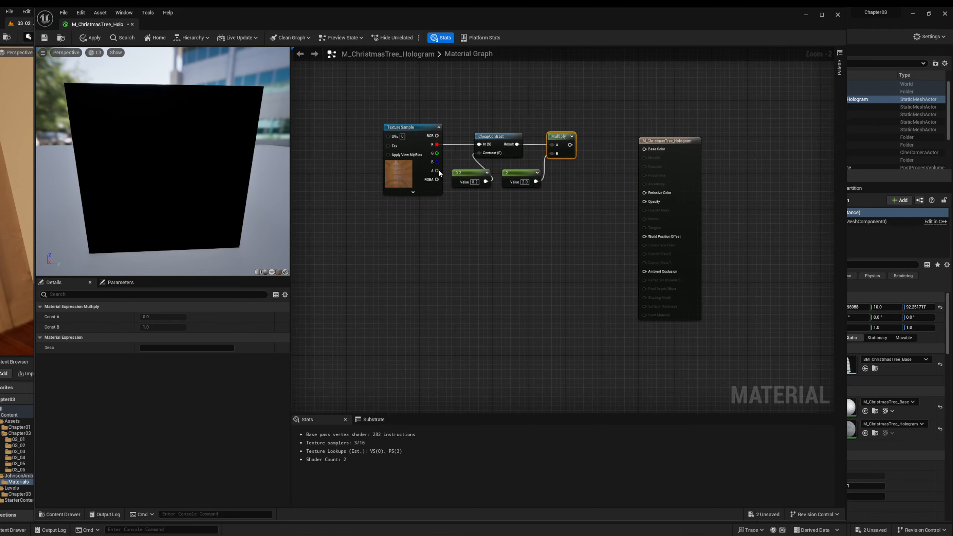
drag(362, 102, 572, 209)
drag(559, 136, 386, 133)
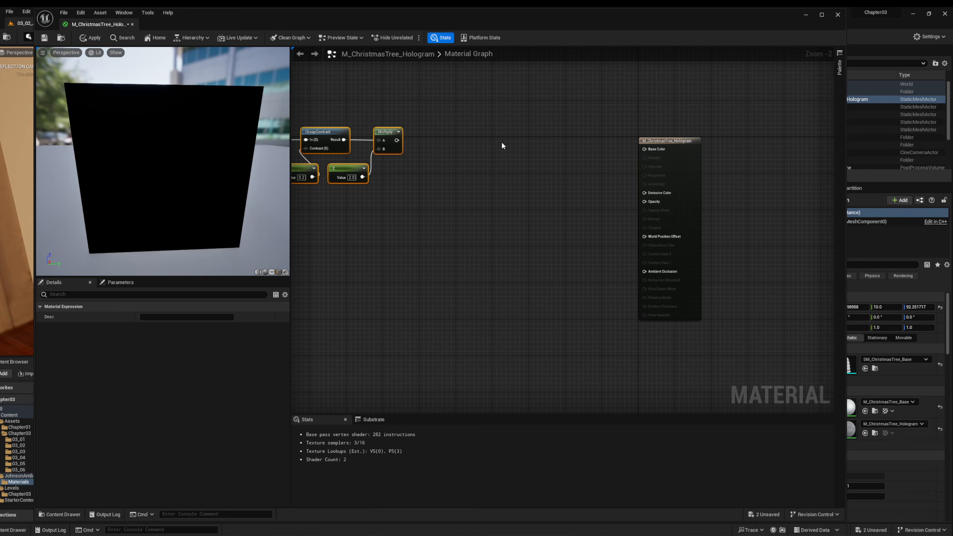
click(487, 157)
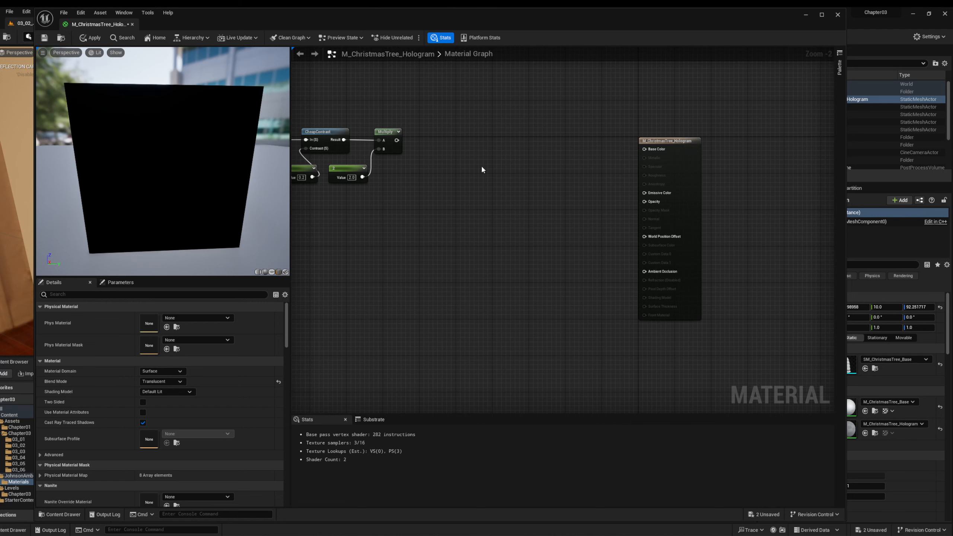
Add a second Multiply node after the first and feed the first Multiply's result into its A input
right_click(482, 167)
text(mul)
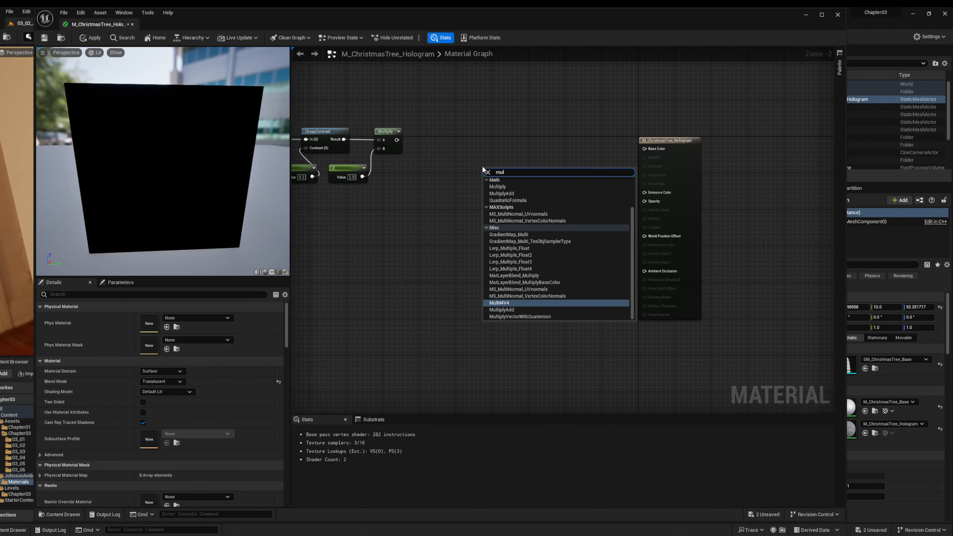
text(t)
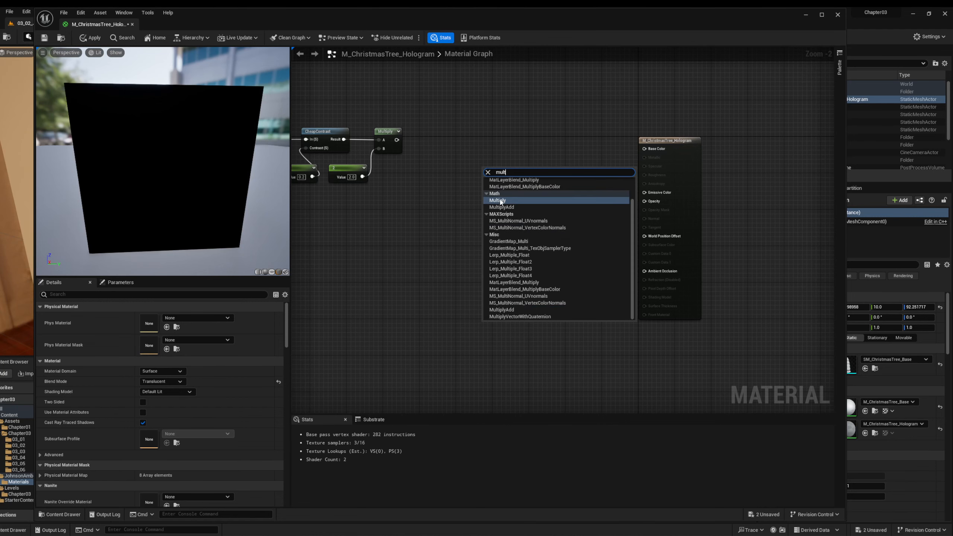
click(501, 200)
drag(489, 172, 447, 139)
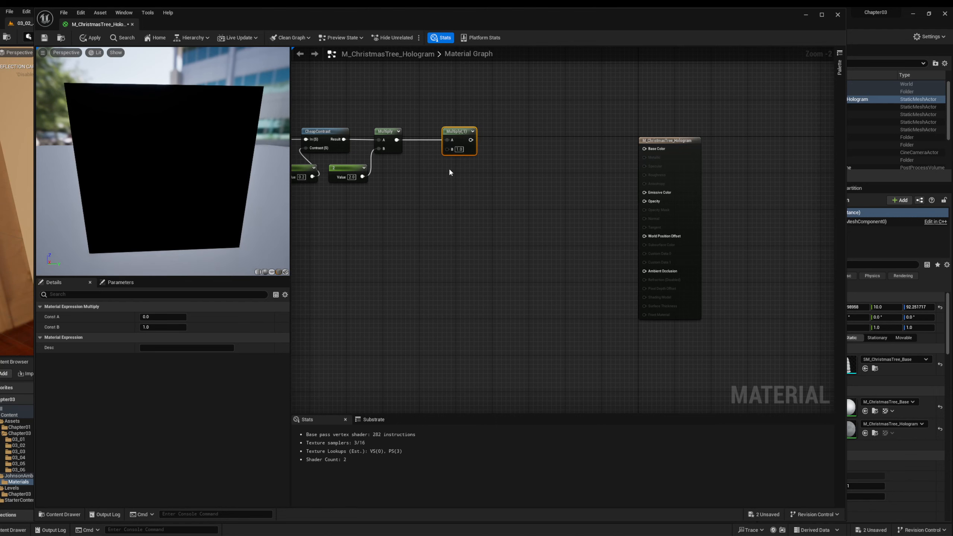
right_click(420, 210)
text(333333333333333)
click(425, 215)
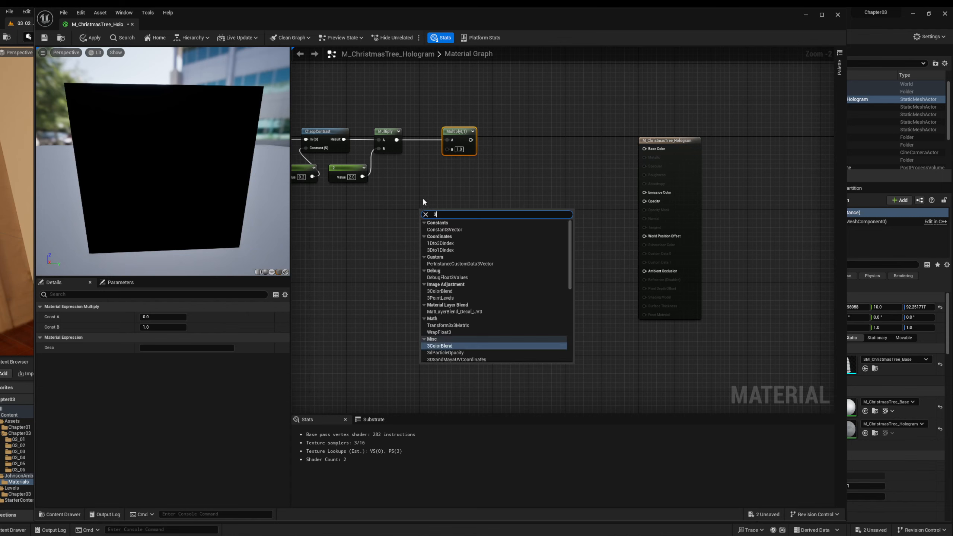
click(524, 186)
Add a Constant3Vector node and place it below the two Multiply nodes
click(436, 199)
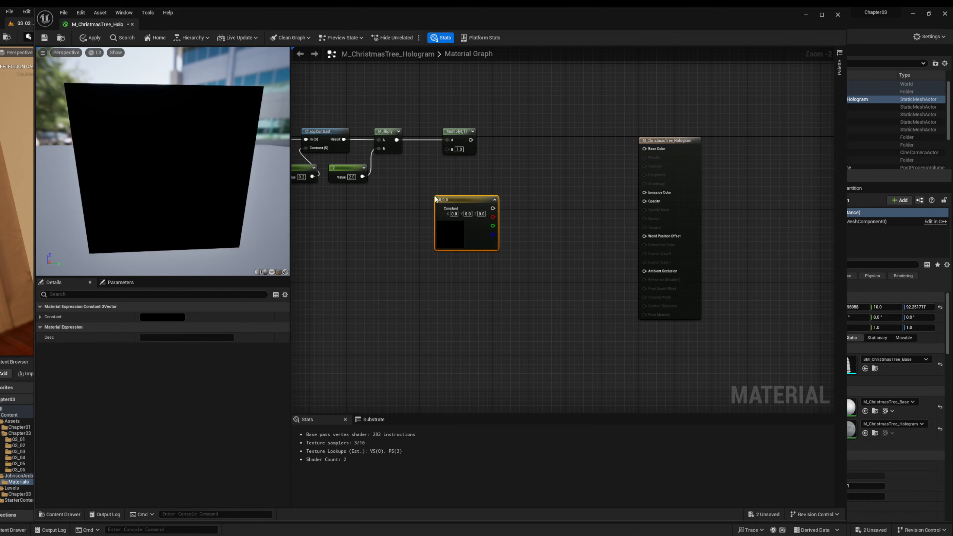
drag(451, 197, 410, 190)
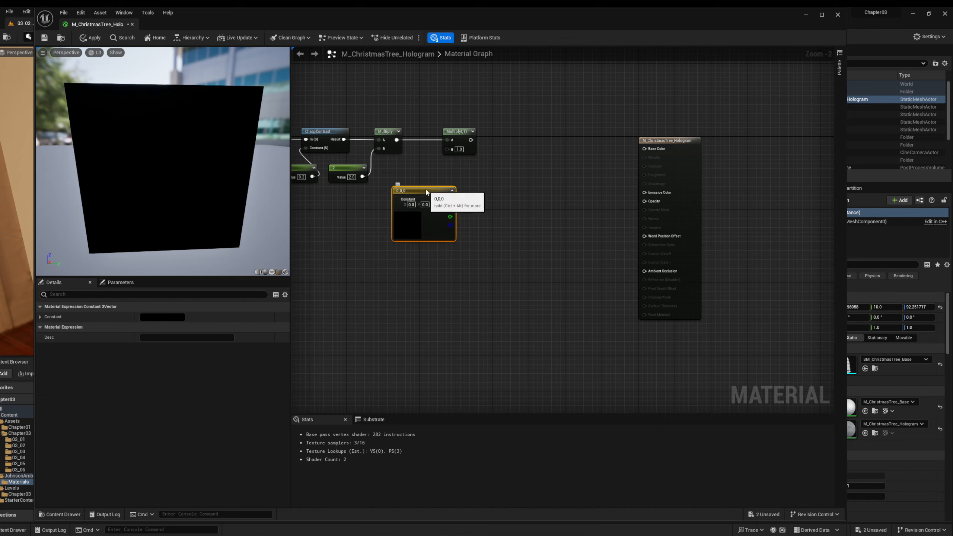
drag(431, 200, 413, 204)
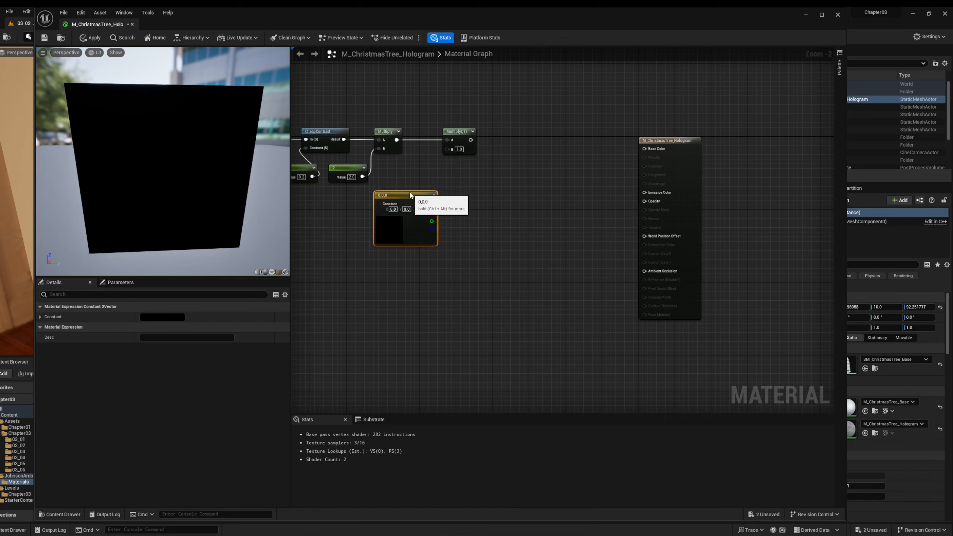
Set the Constant3Vector colour to R 0.52, G 0.55 and B 0.74
click(40, 317)
click(149, 327)
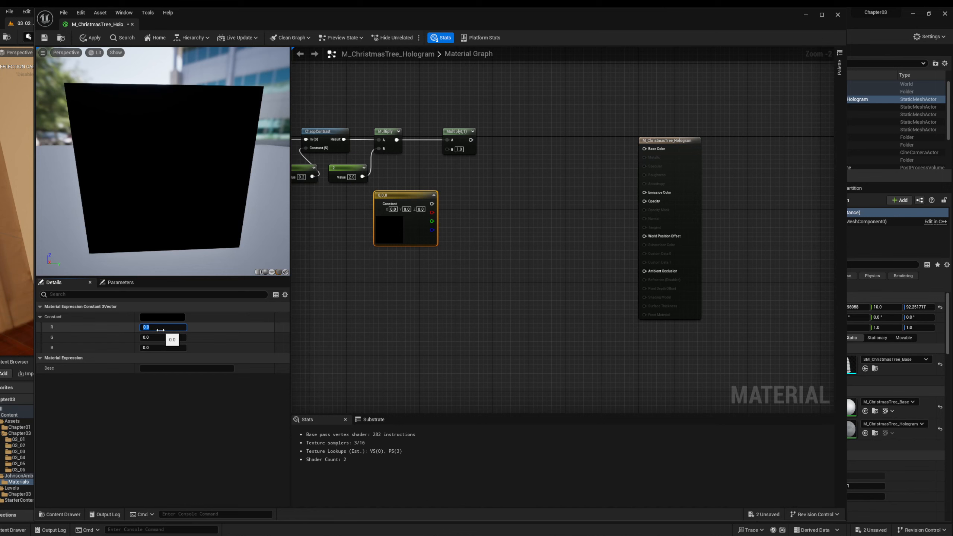
text(.52)
key(Tab)
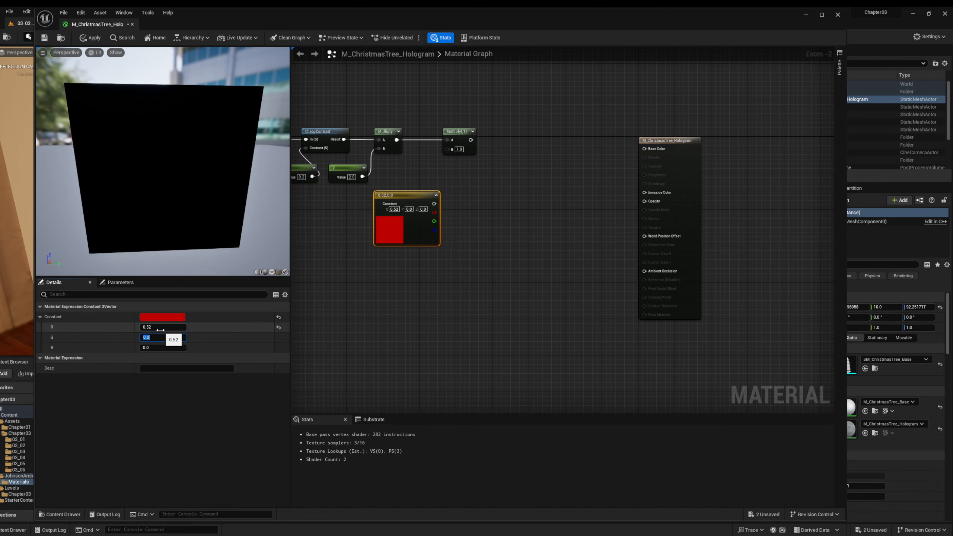
key(BackSpace)
key(Tab)
key(BackSpace)
text(.7)
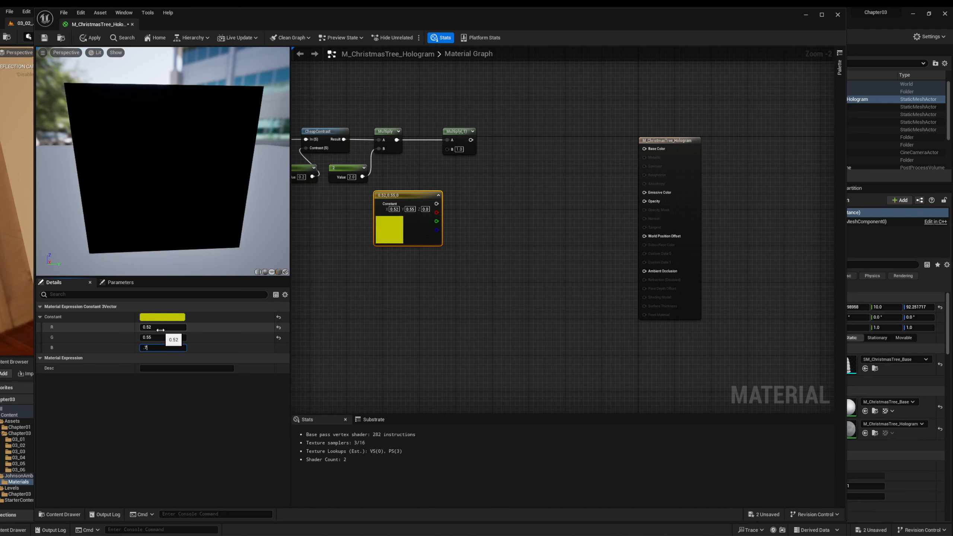
text(4)
key(Return)
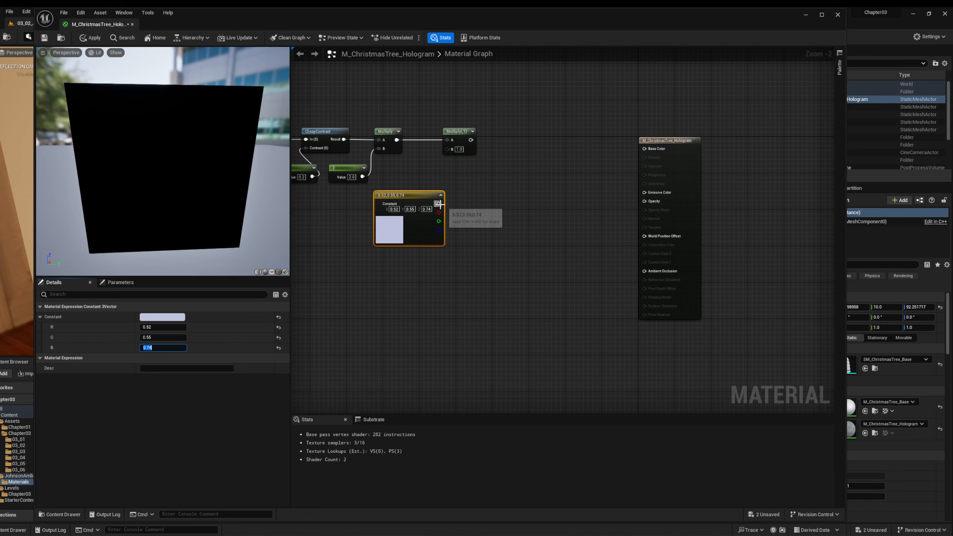
Connect the Constant3Vector's output to the second Multiply's B input and move the colour node clear of the wire
drag(439, 204, 447, 148)
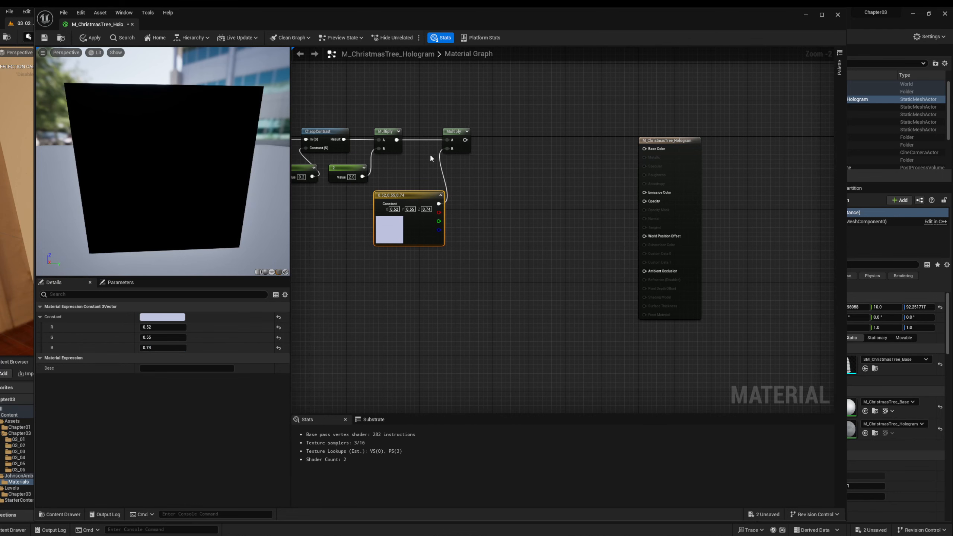
drag(391, 194, 372, 204)
Preview the second Multiply node and examine the tinted texture up close on the cube
click(453, 131)
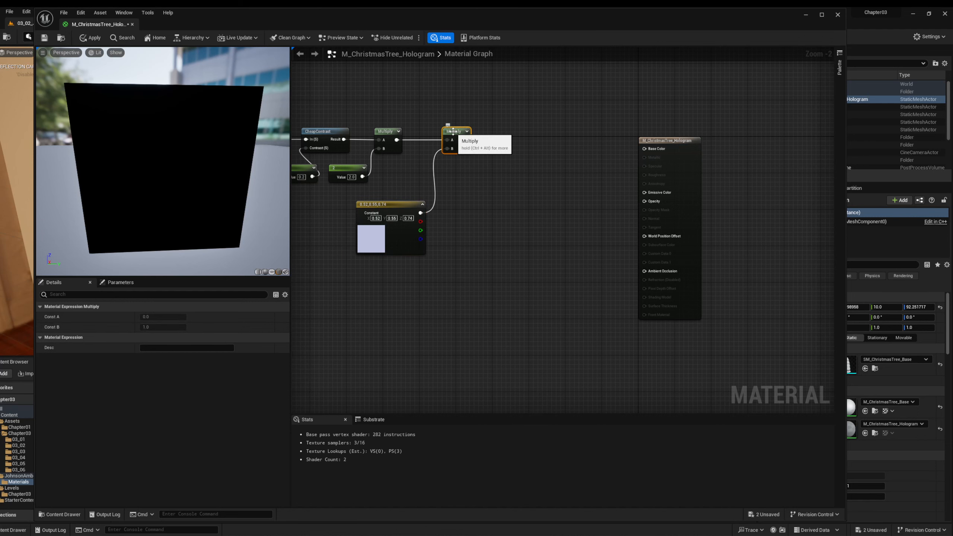
right_click(453, 131)
click(474, 147)
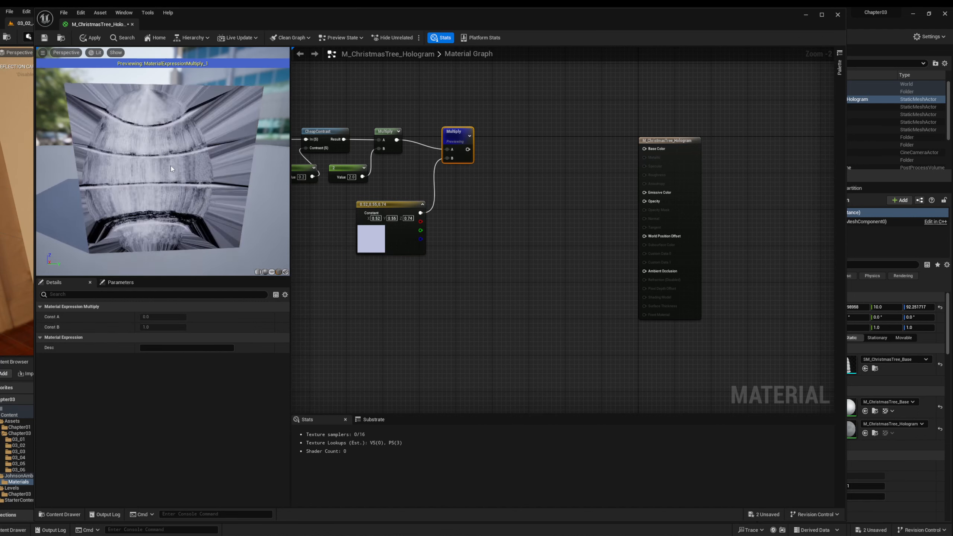
scroll(171, 166, up, 5)
mouse_move(171, 166)
mouse_down()
mouse_move(195, 169)
mouse_move(184, 160)
mouse_move(177, 180)
mouse_up()
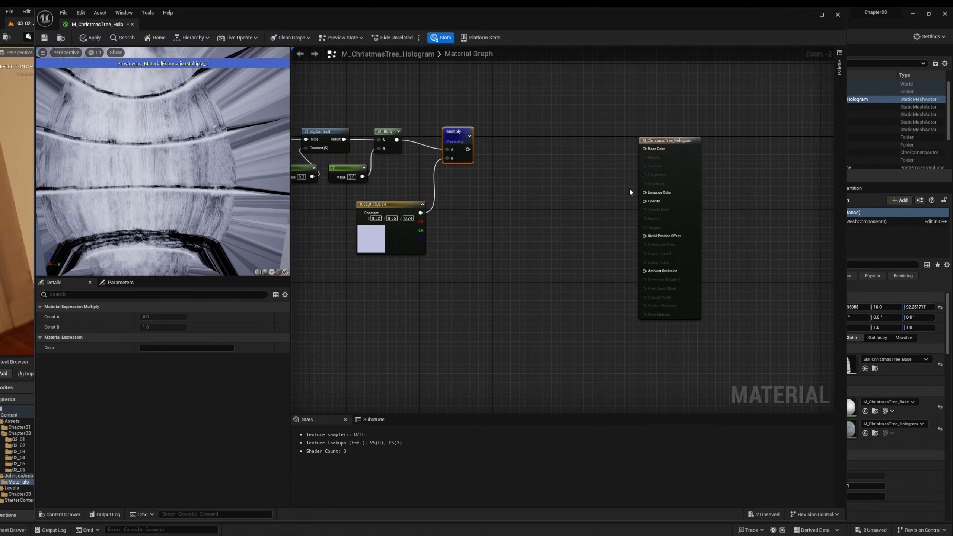
Stop previewing the second Multiply node and add a Texture Sample node below and beyond the bluish Constant3Vector
right_click(463, 136)
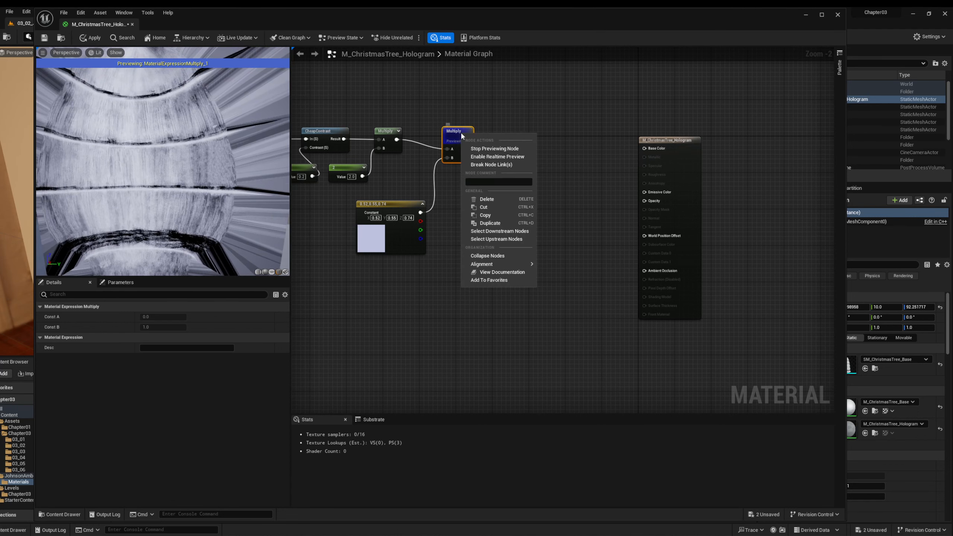
click(518, 149)
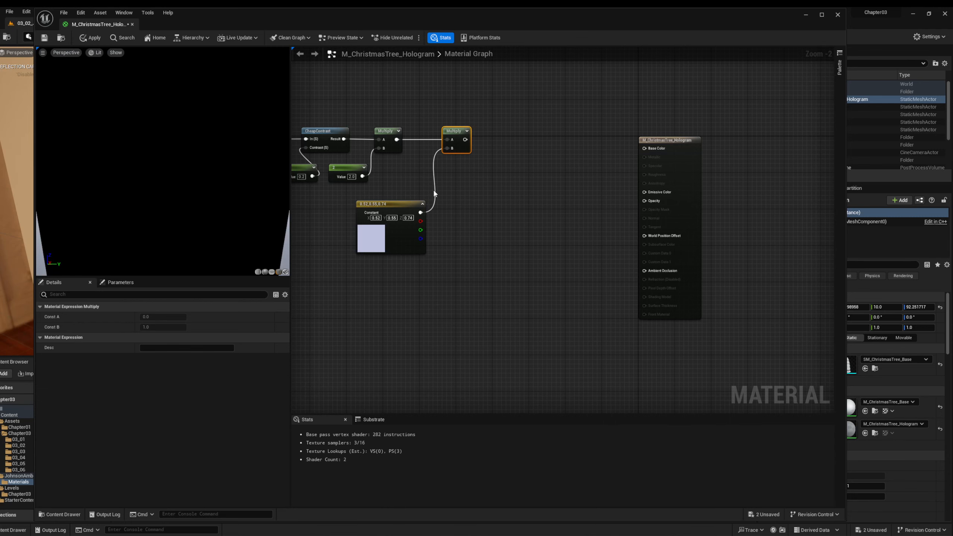
right_drag(434, 193, 576, 218)
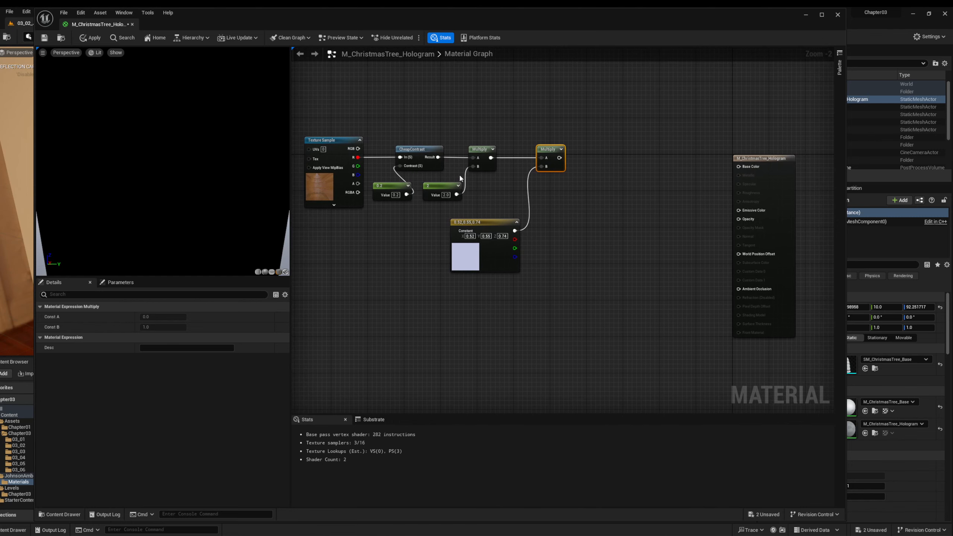
scroll(450, 185, down, 1)
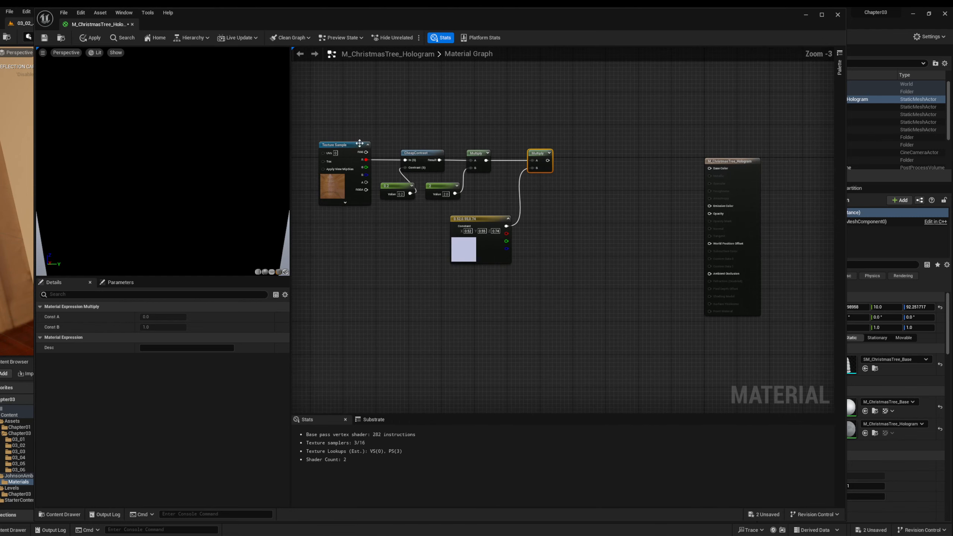
drag(321, 123, 434, 119)
click(494, 218)
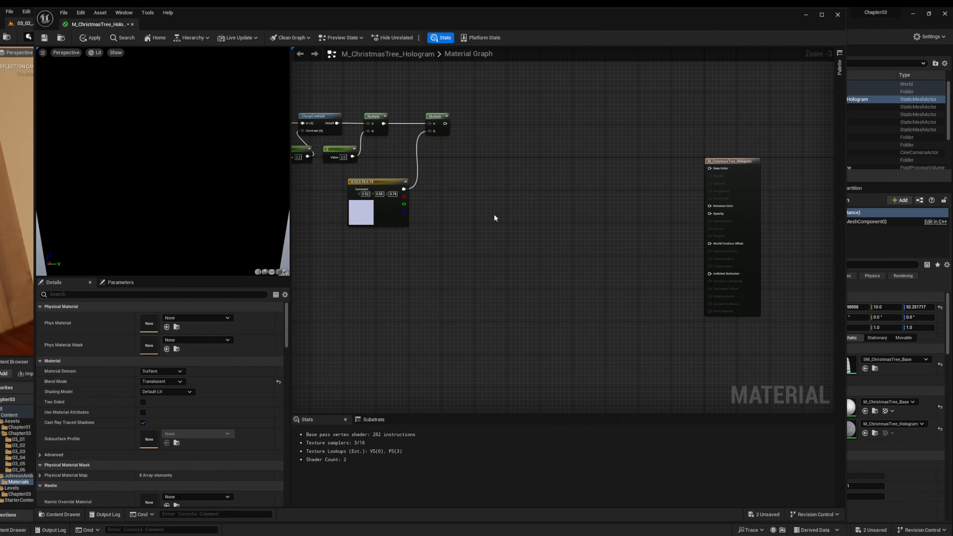
click(501, 244)
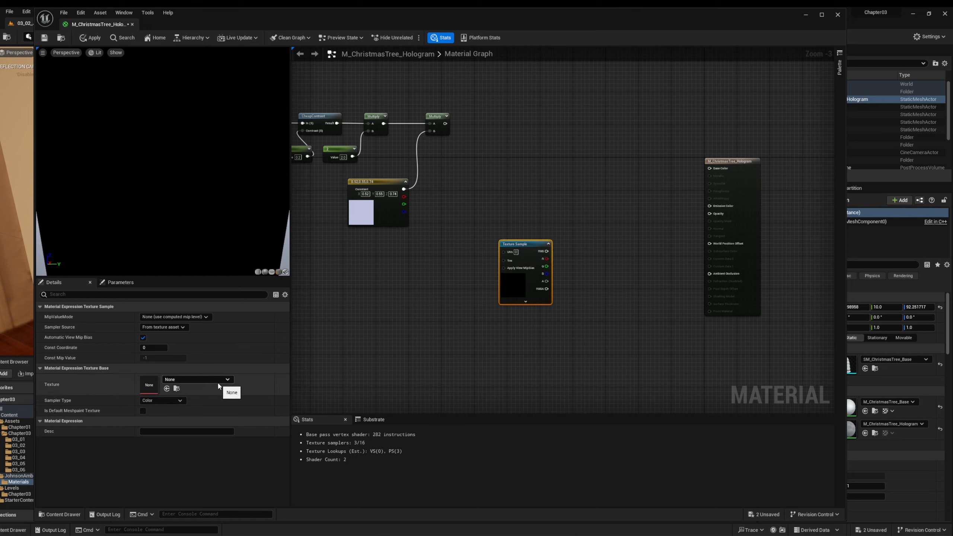
Assign the T_ChristmasTree_UVs texture to the new Texture Sample and move the node closer to the bluish Constant3Vector
click(227, 380)
text(T_)
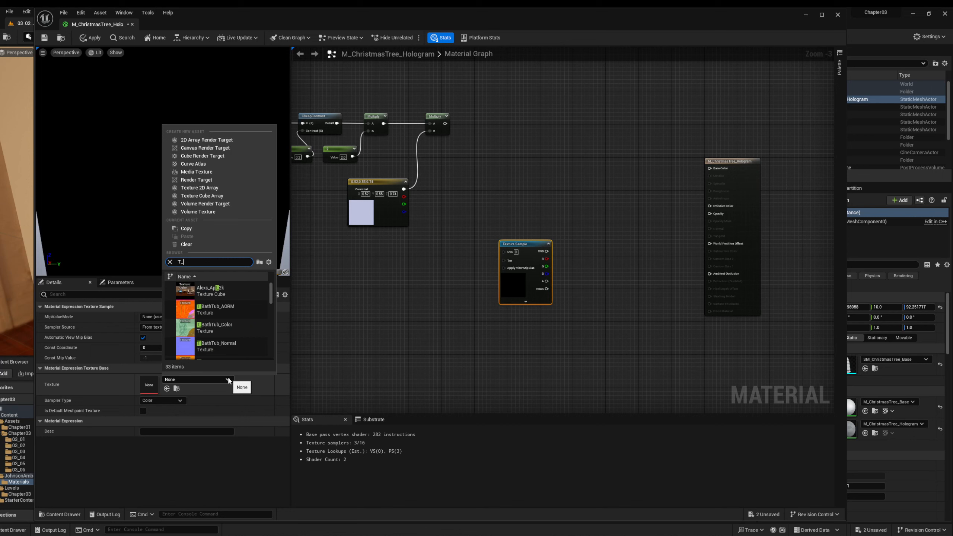
text(Christmas)
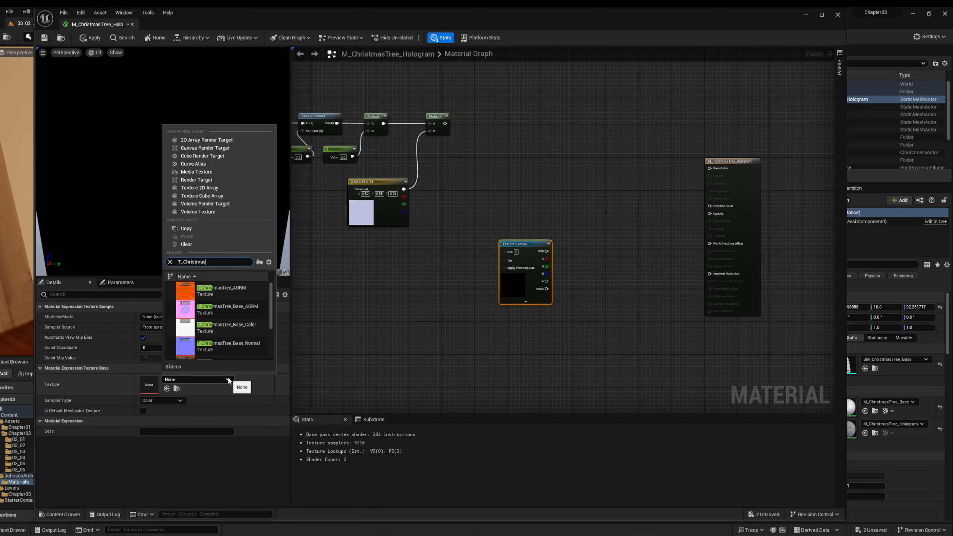
text(Tree)
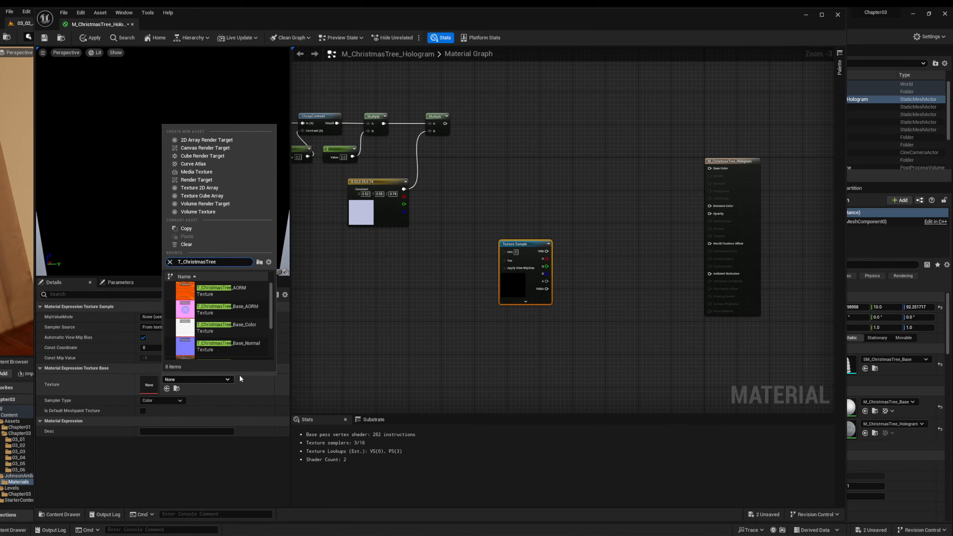
text(_UV)
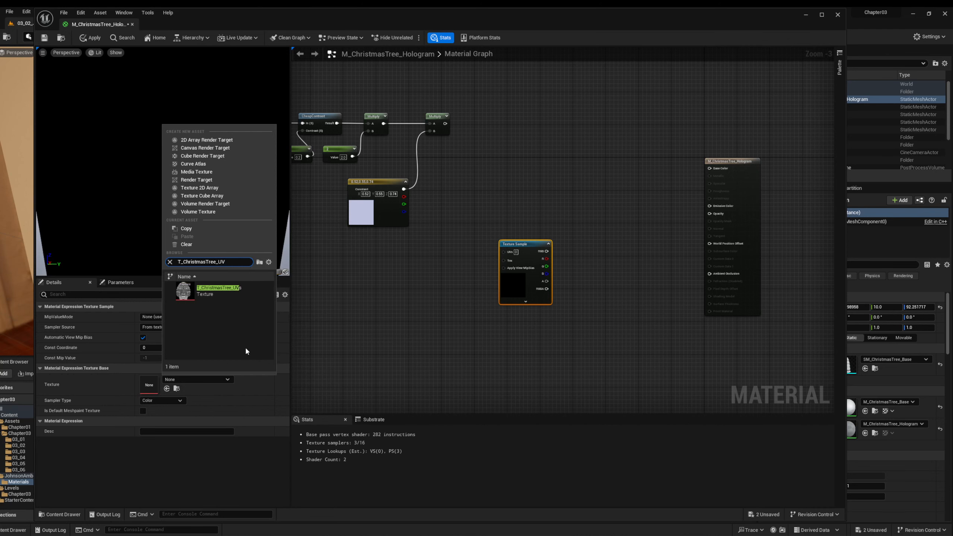
click(193, 293)
drag(513, 247, 451, 242)
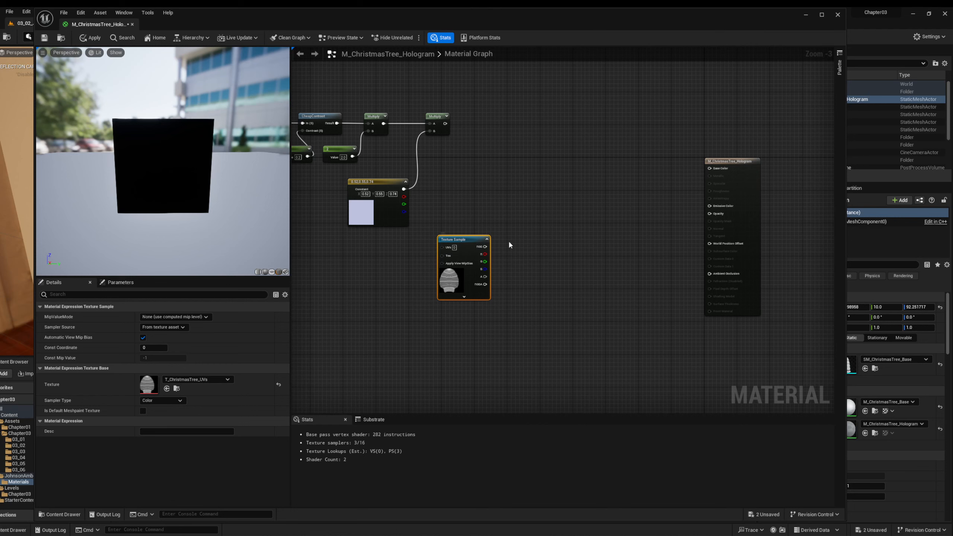
Add a Multiply node between the T_ChristmasTree_UVs Texture Sample and the material output node
right_click(557, 262)
text(M)
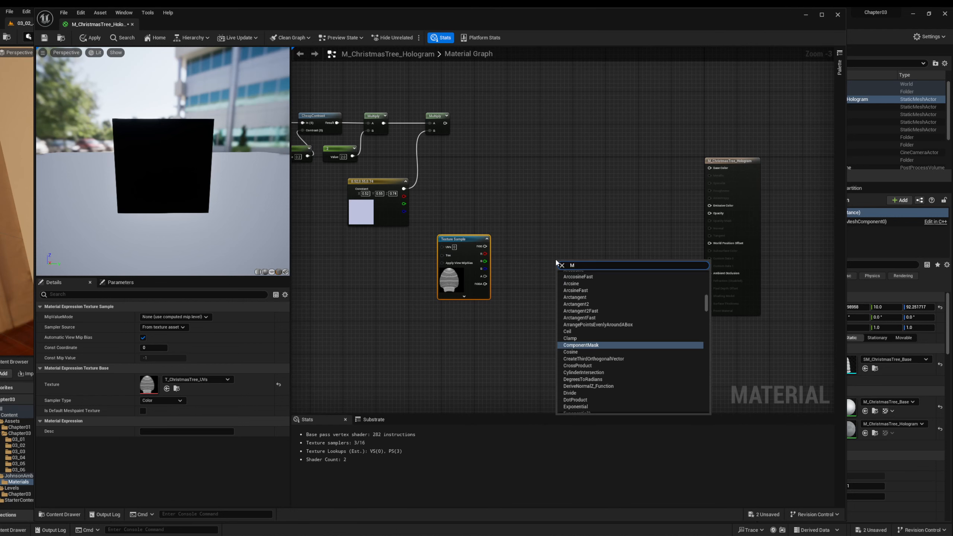
text(ult)
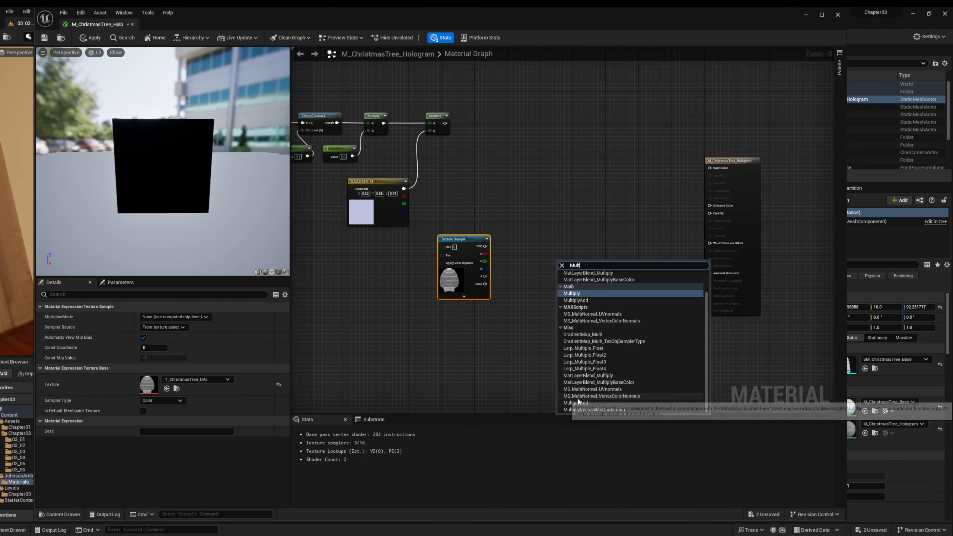
text(iply)
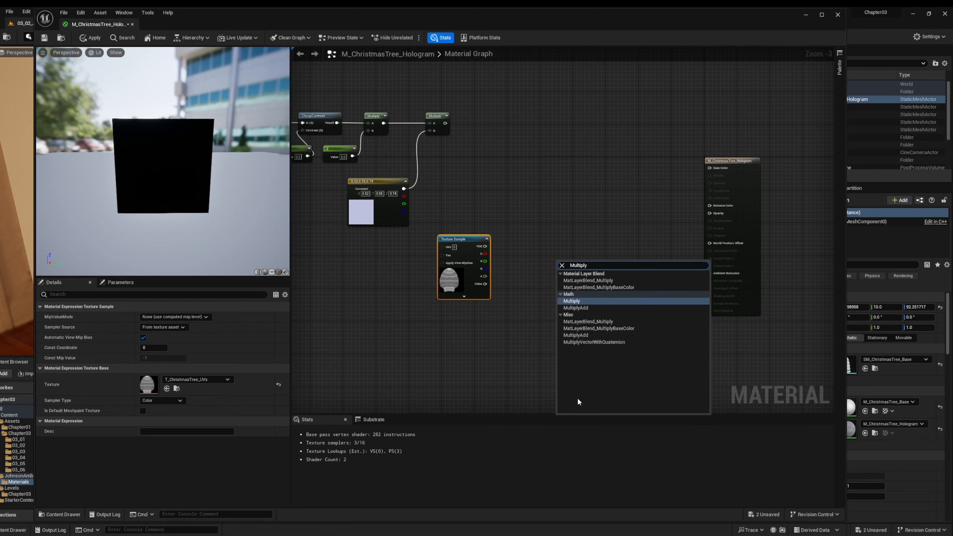
click(586, 302)
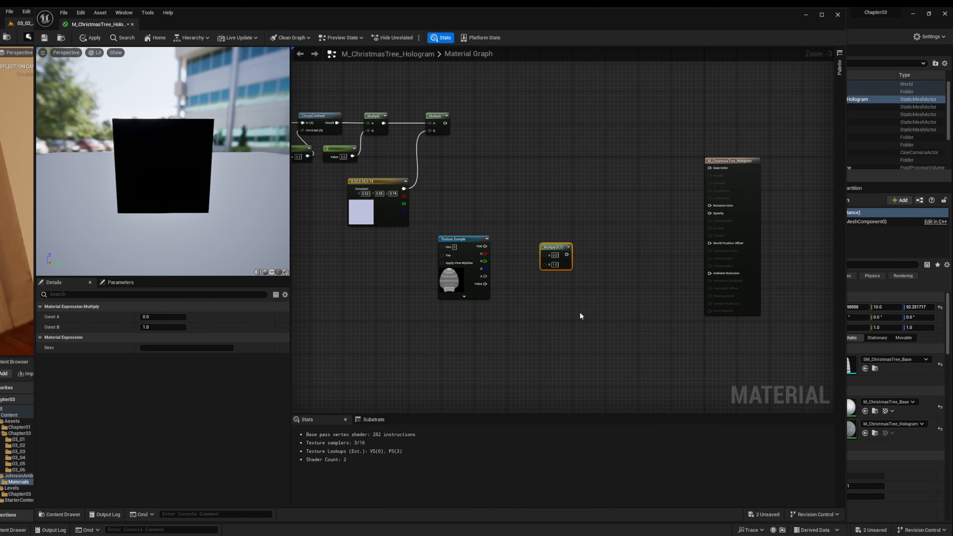
Add a Constant3Vector node and place it below the T_ChristmasTree_UVs Texture Sample and the new Multiply
key(3)
click(516, 342)
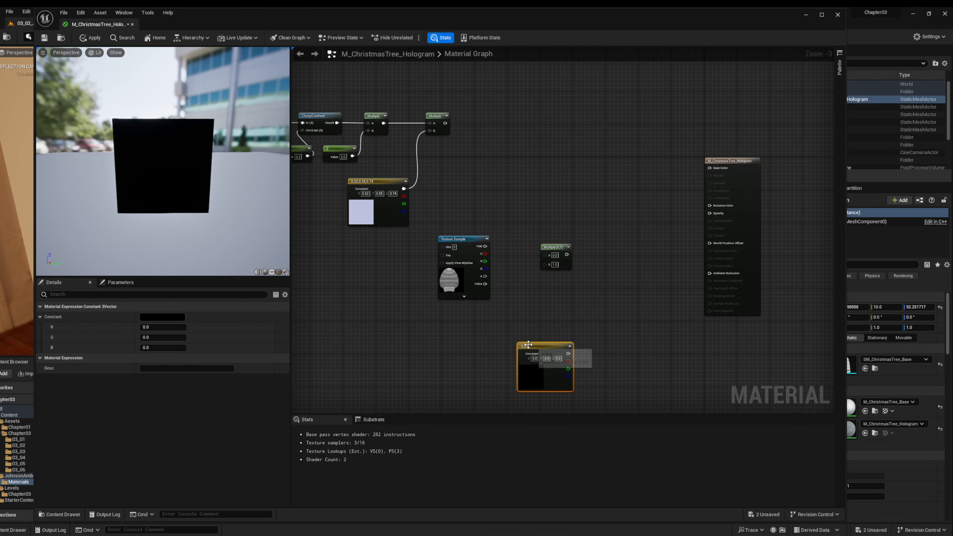
drag(525, 344, 509, 321)
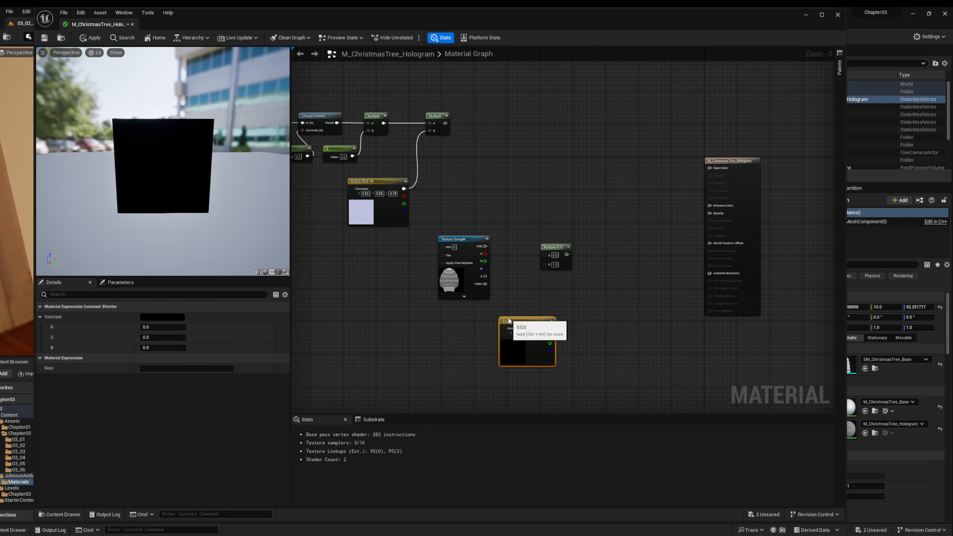
Set the new Constant3Vector's colour to R 0.045, G 0.16 and B 0.79
click(147, 326)
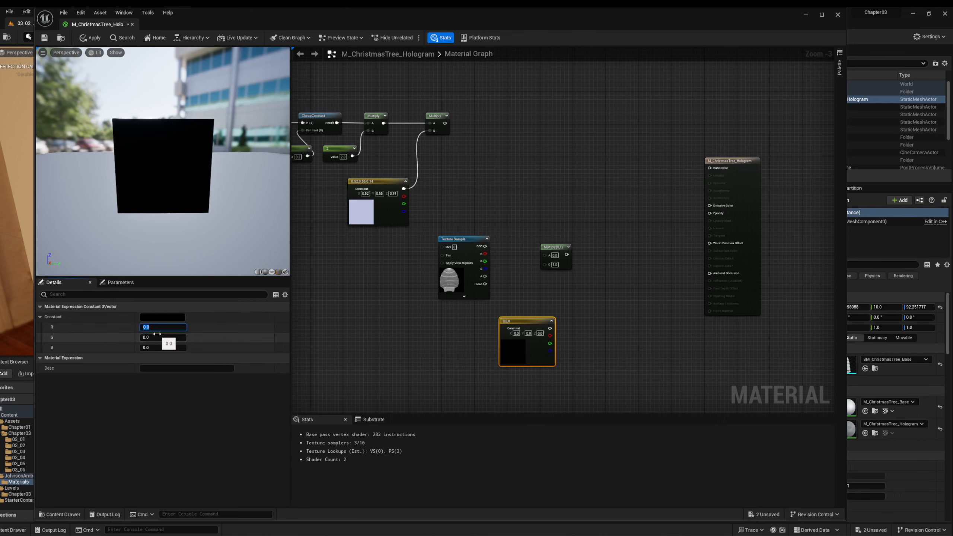
key(BackSpace)
text(.045)
key(Tab)
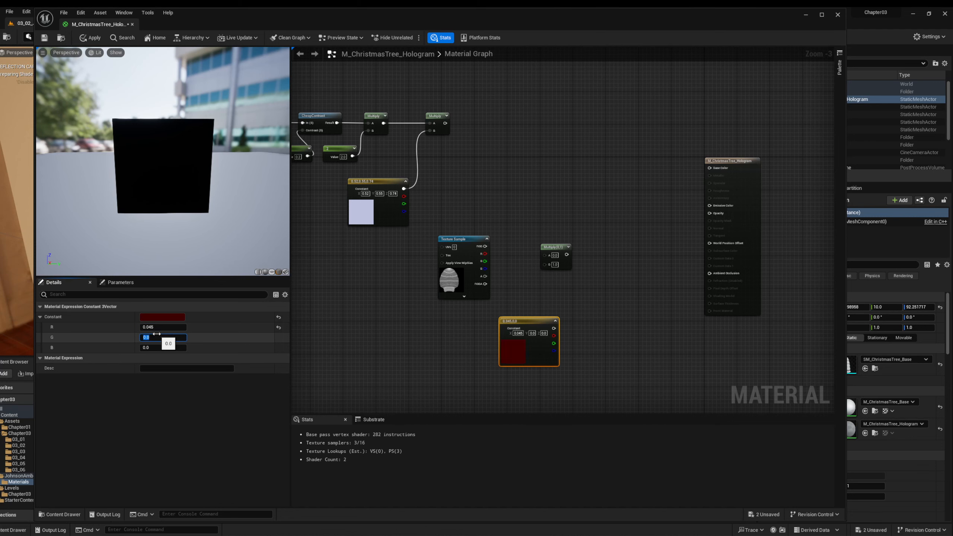
text(.16)
key(Tab)
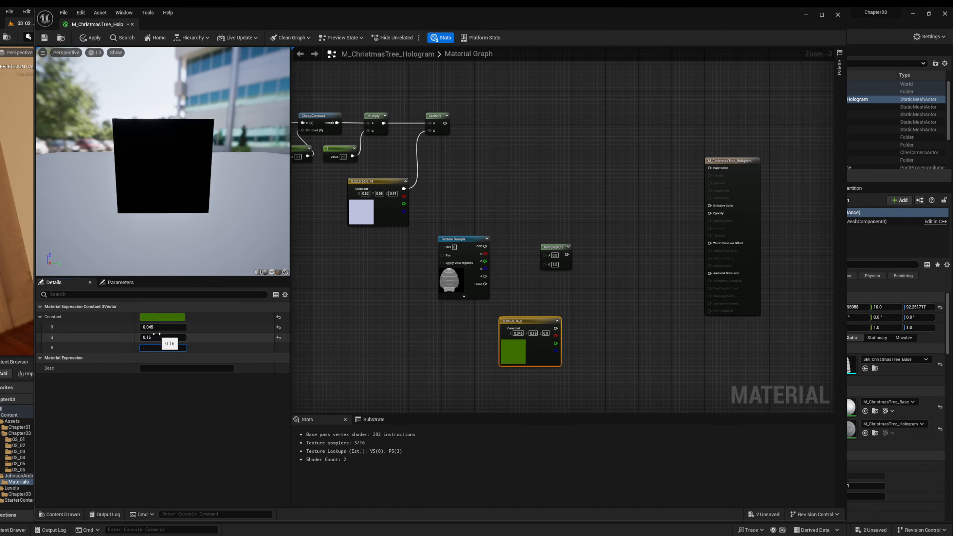
text(.79)
key(Return)
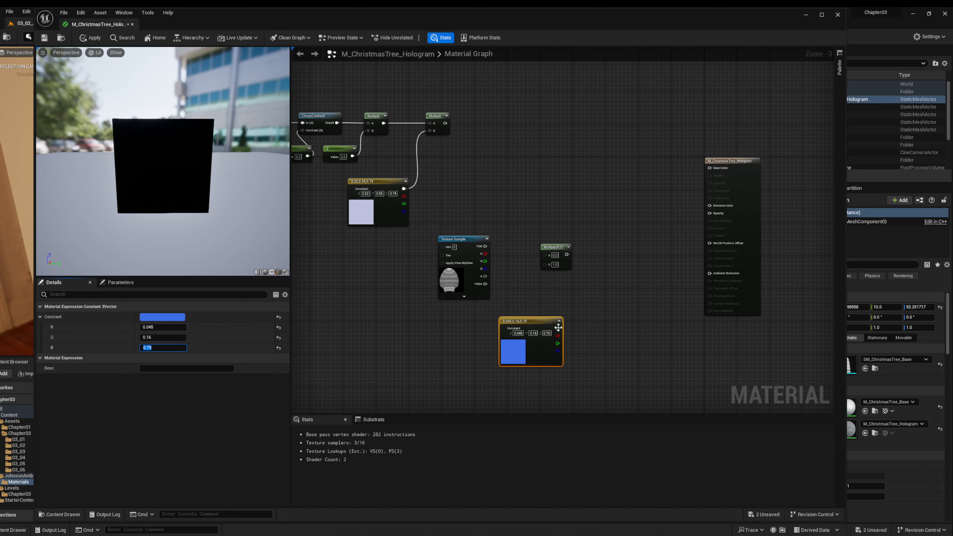
Place the blue constant under the UV Texture Sample, then connect the texture's RGB to Multiply input A and the constant to input B
drag(544, 324, 482, 315)
drag(486, 247, 545, 255)
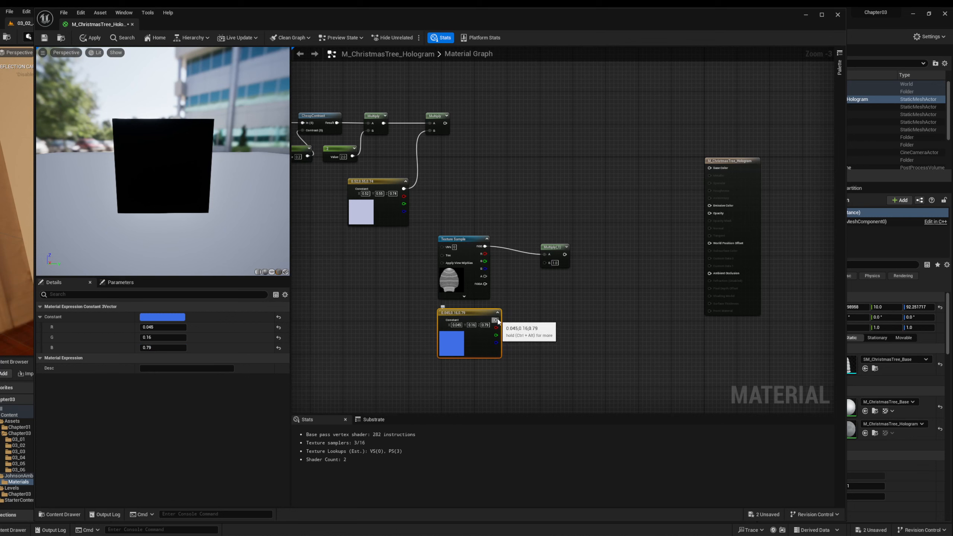
drag(496, 320, 544, 262)
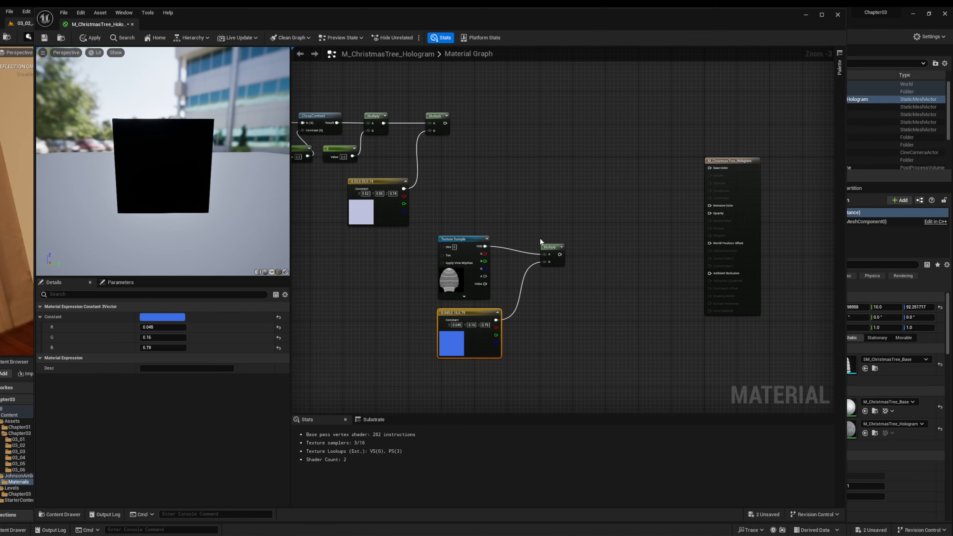
Preview the blue-tinted Multiply node on the cube, then stop previewing it
right_click(549, 251)
click(596, 264)
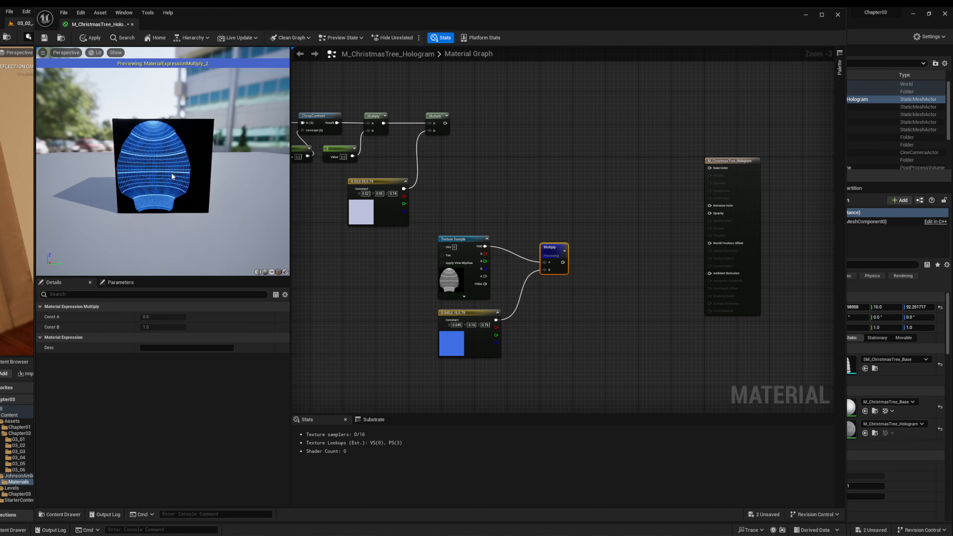
right_click(549, 249)
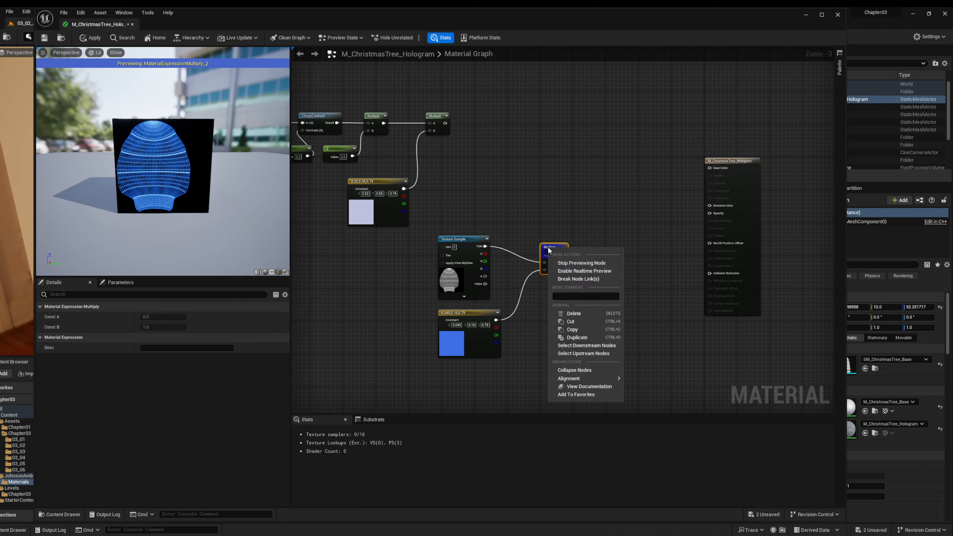
click(603, 263)
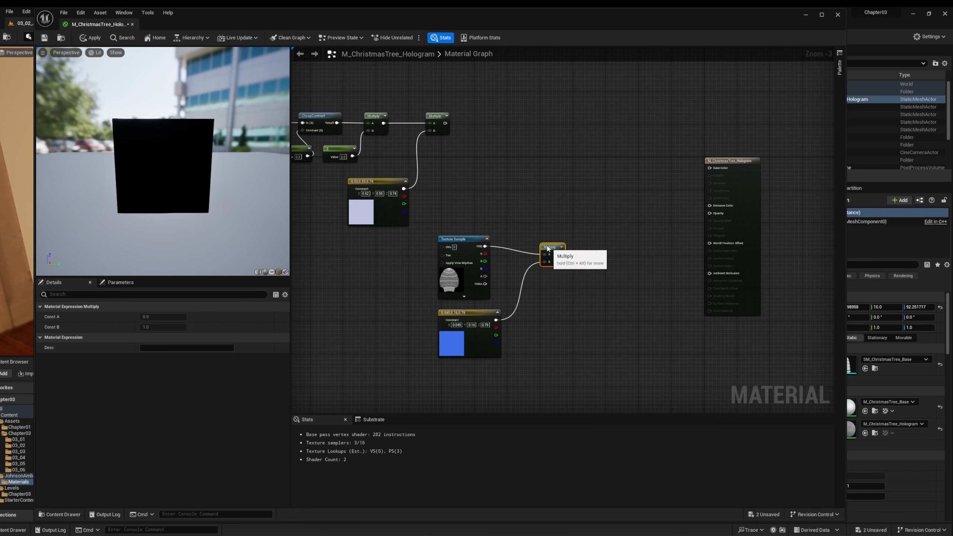
Align the blue-tinted Multiply with its Texture Sample and feed its output into input A of another new Multiply node
drag(562, 244, 550, 236)
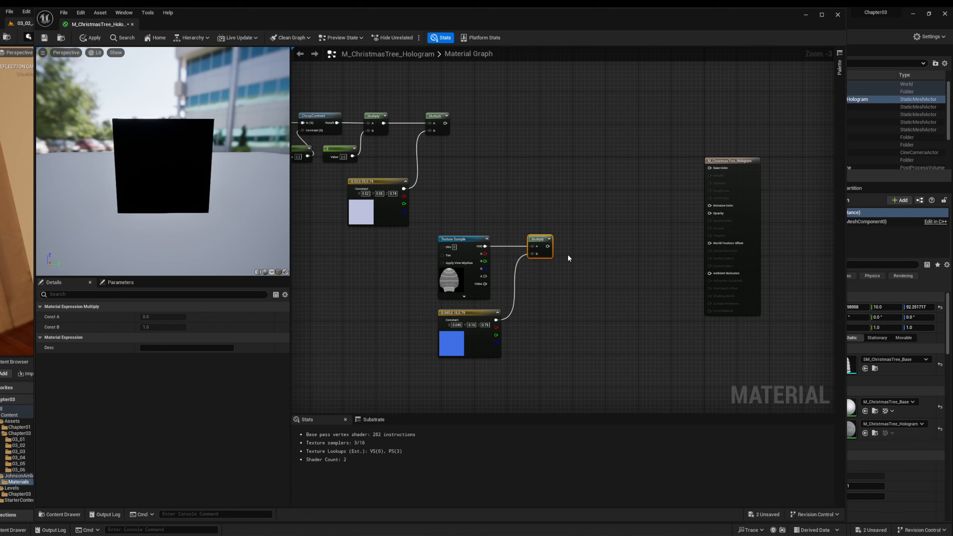
right_click(568, 257)
text(m)
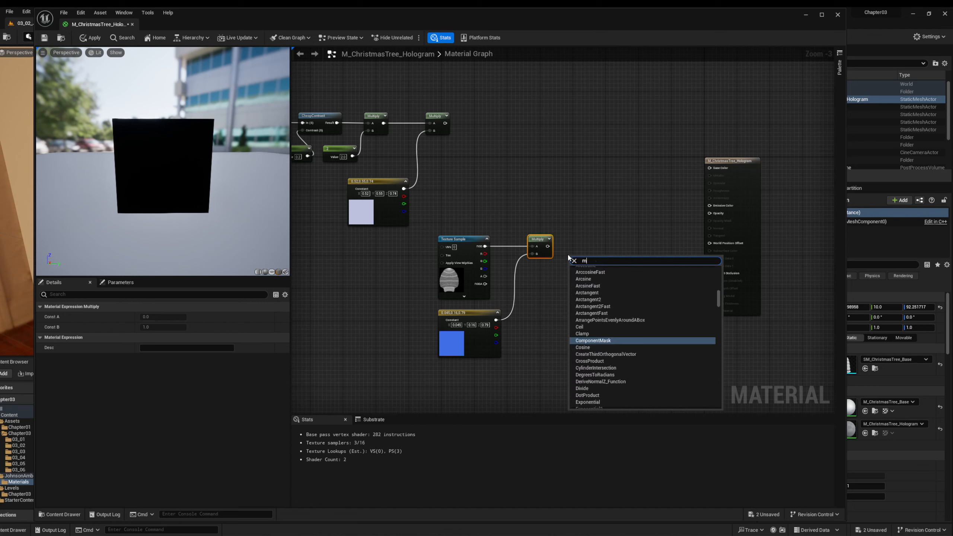
text(u)
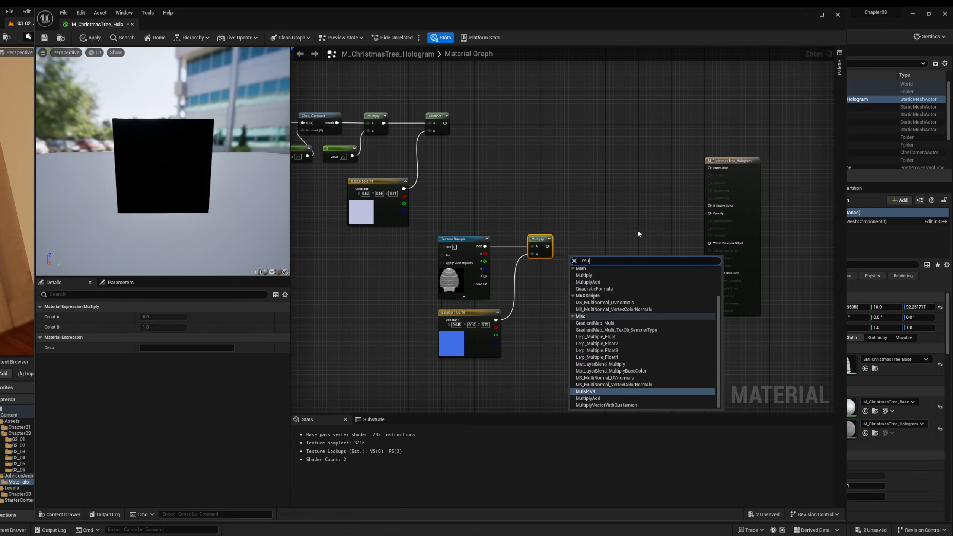
text(lt)
click(587, 290)
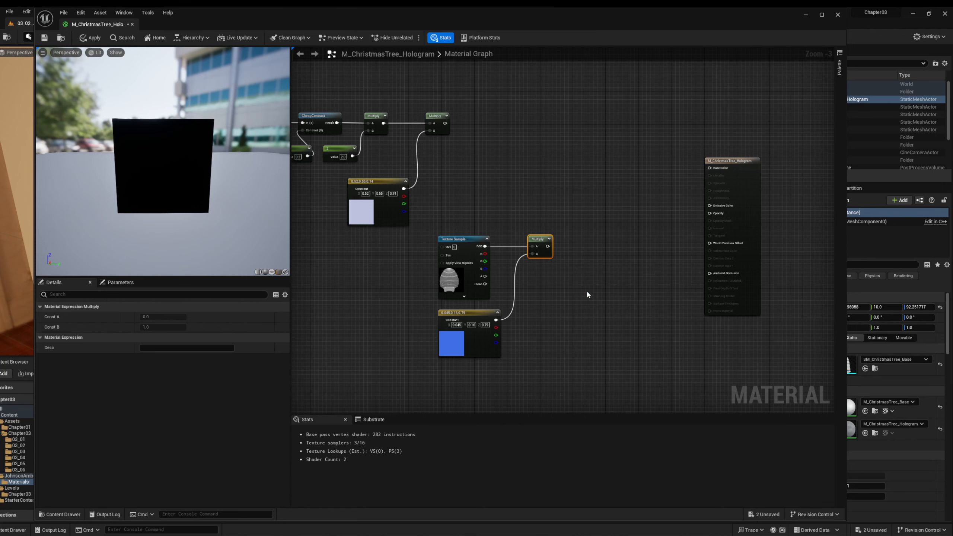
mouse_move(575, 259)
mouse_down()
mouse_move(582, 241)
mouse_move(561, 239)
mouse_move(570, 247)
mouse_up()
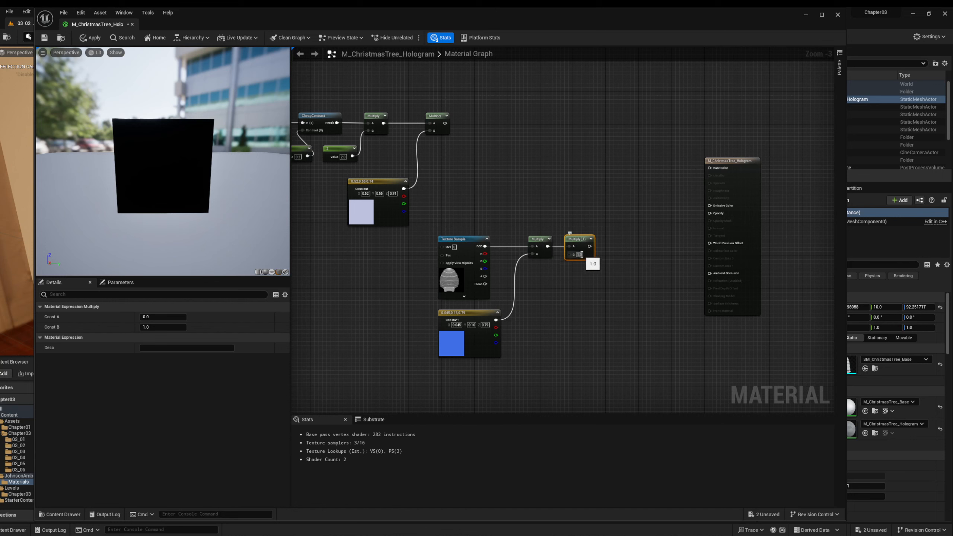
Preview the newest Multiply node and set its Const B value to 10
right_click(579, 241)
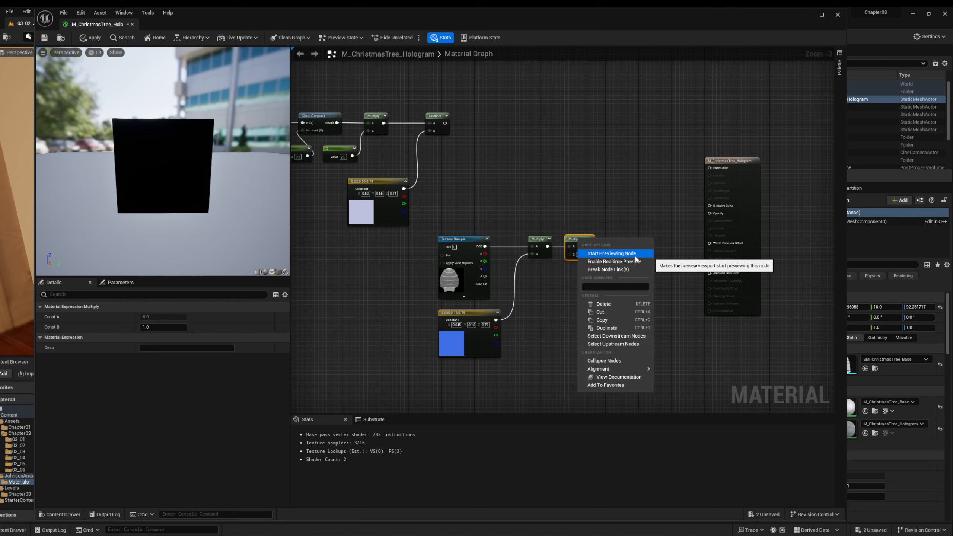
click(619, 254)
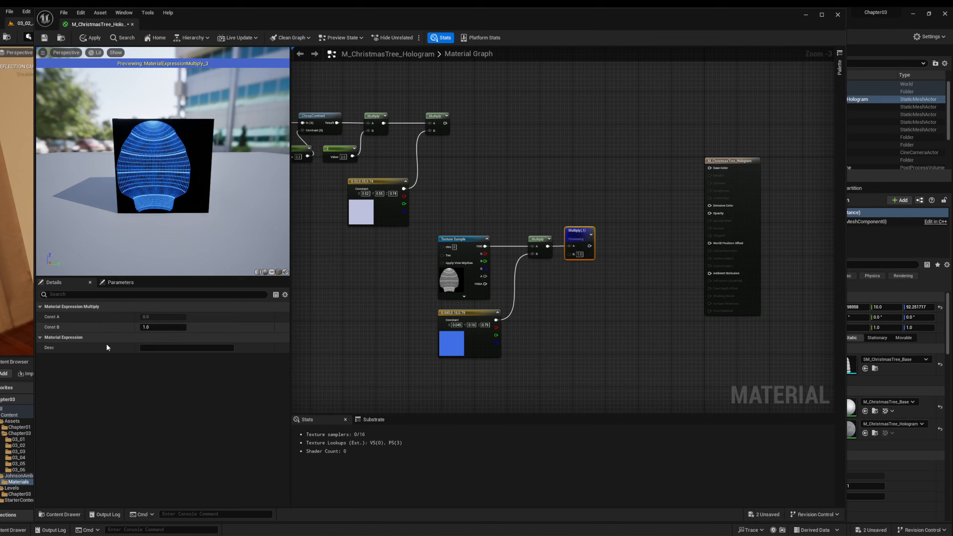
click(162, 328)
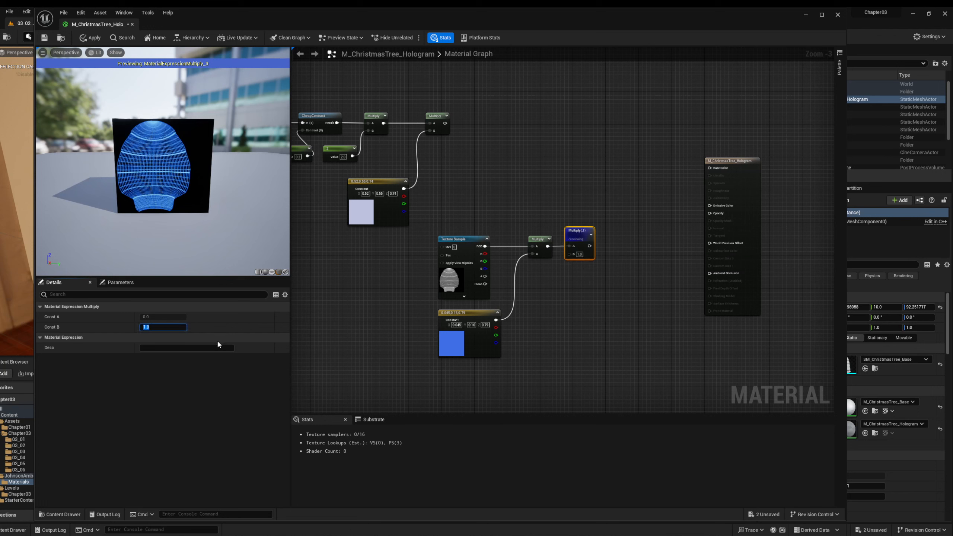
text(10)
key(Return)
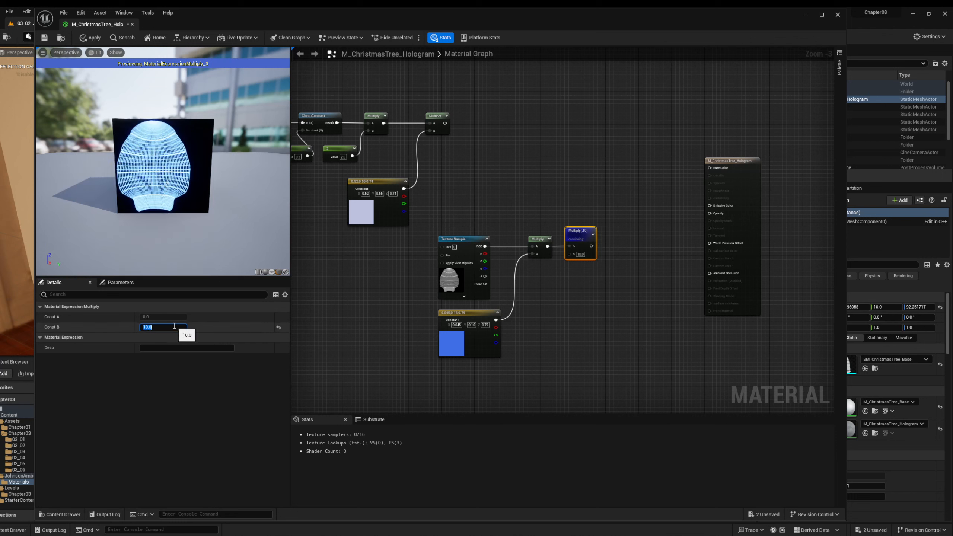
Set the previewed Multiply node's Const B value to 50, then stop previewing the node
text(50)
key(Return)
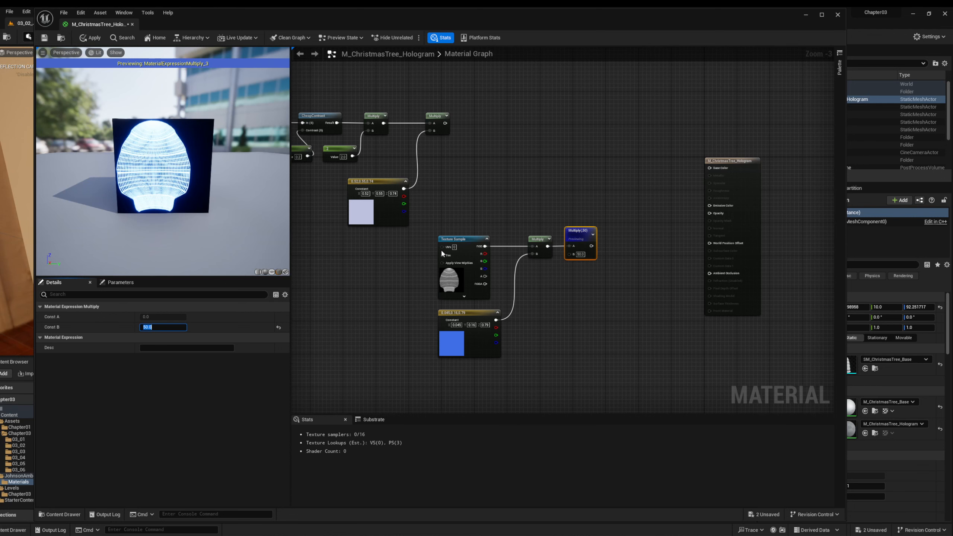
right_drag(580, 234, 579, 235)
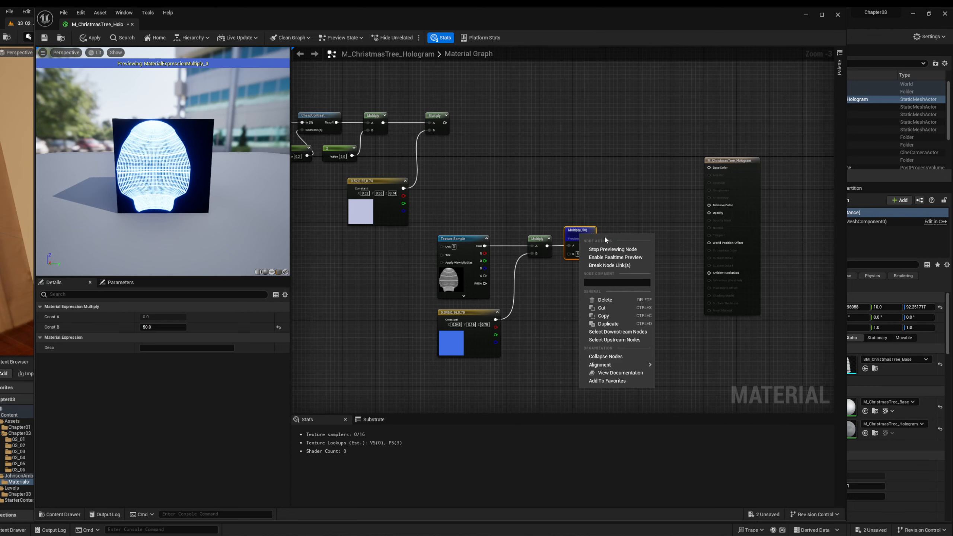
click(633, 253)
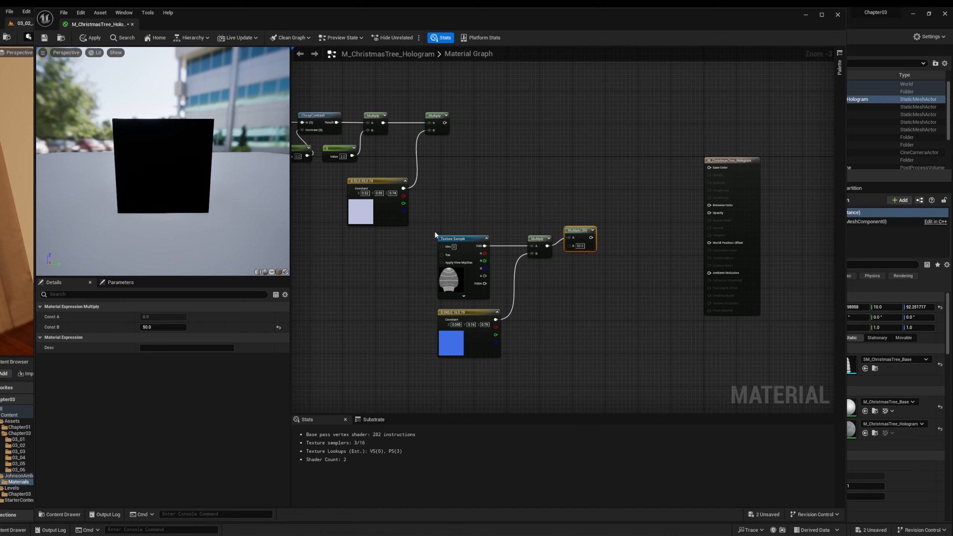
Move the wireframe texture node group beneath the base texture nodes and add a Lerp node between them and the material output
drag(431, 229, 644, 368)
drag(579, 232, 418, 248)
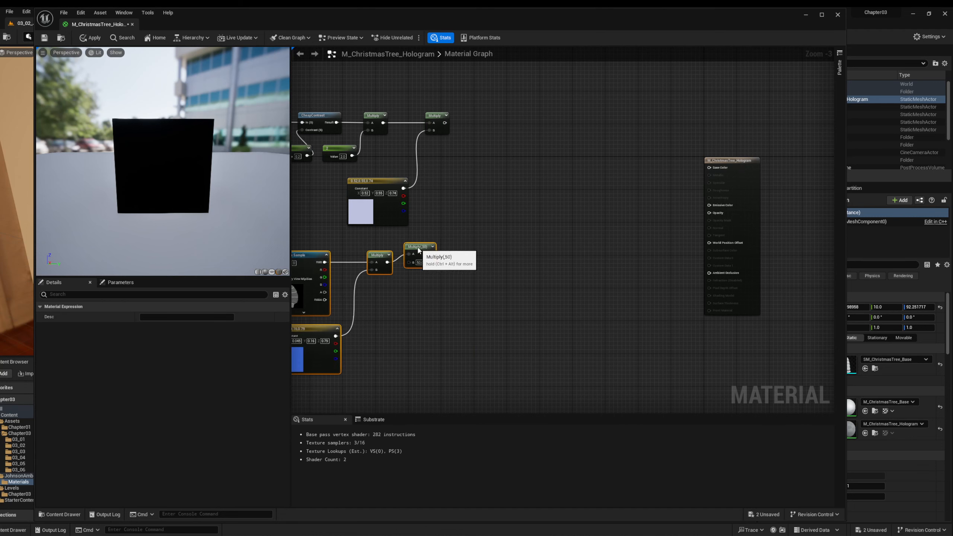
right_click(492, 164)
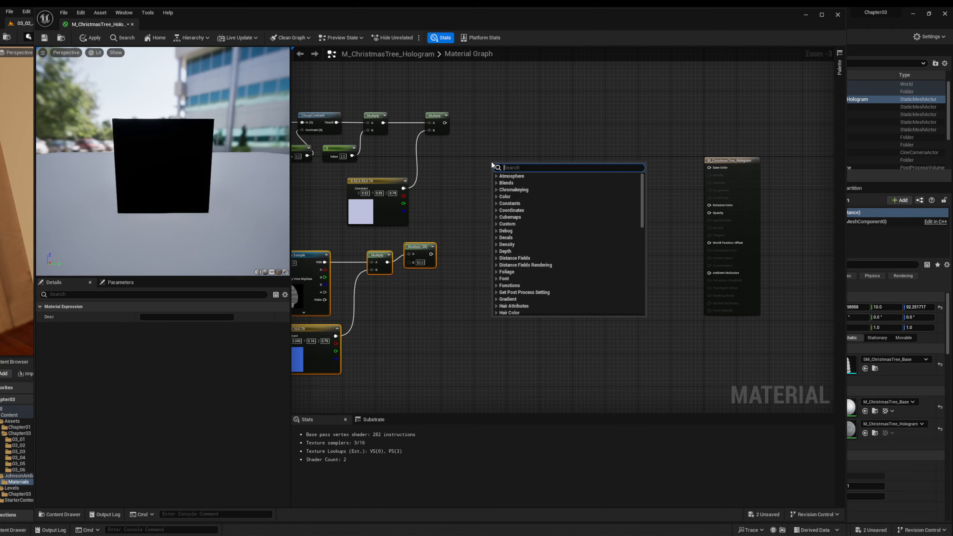
text(l)
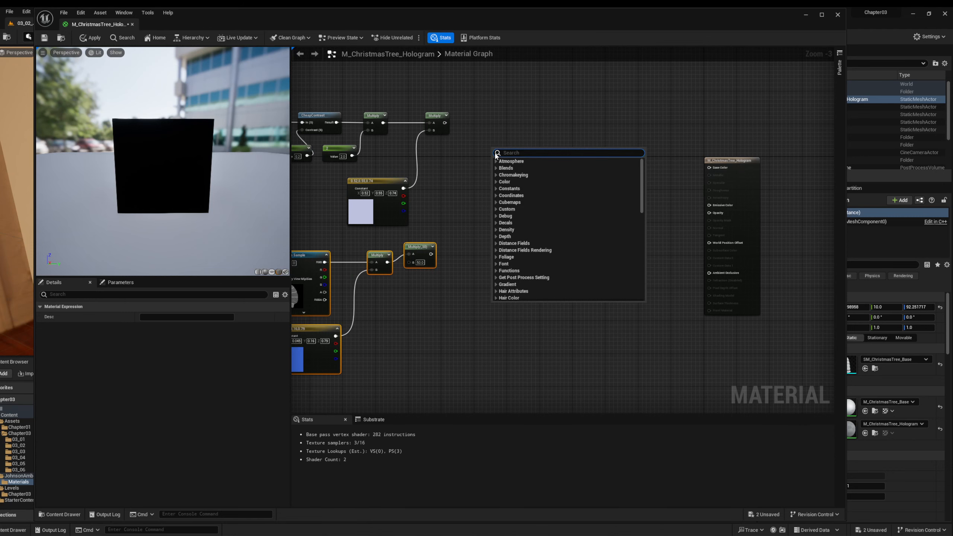
click(483, 149)
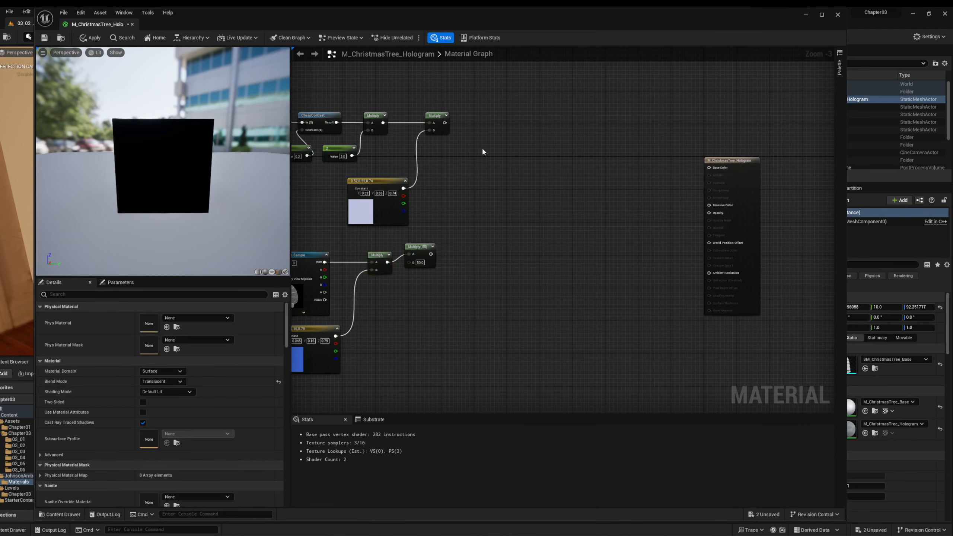
click(487, 150)
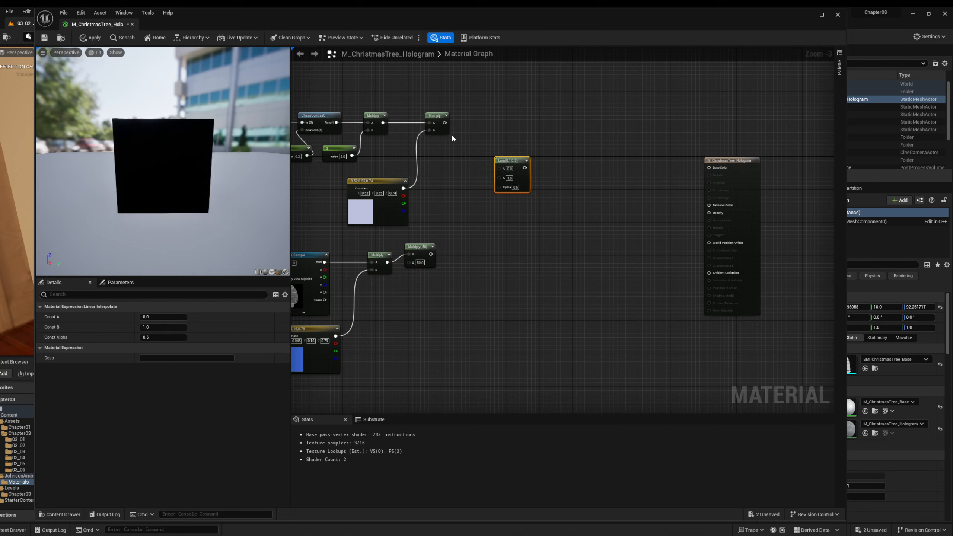
Wire the Lerp with the tinted base Multiply into A, the Const B 50 Multiply into B, and the wireframe Texture Sample's RGBA into Alpha
drag(444, 123, 502, 155)
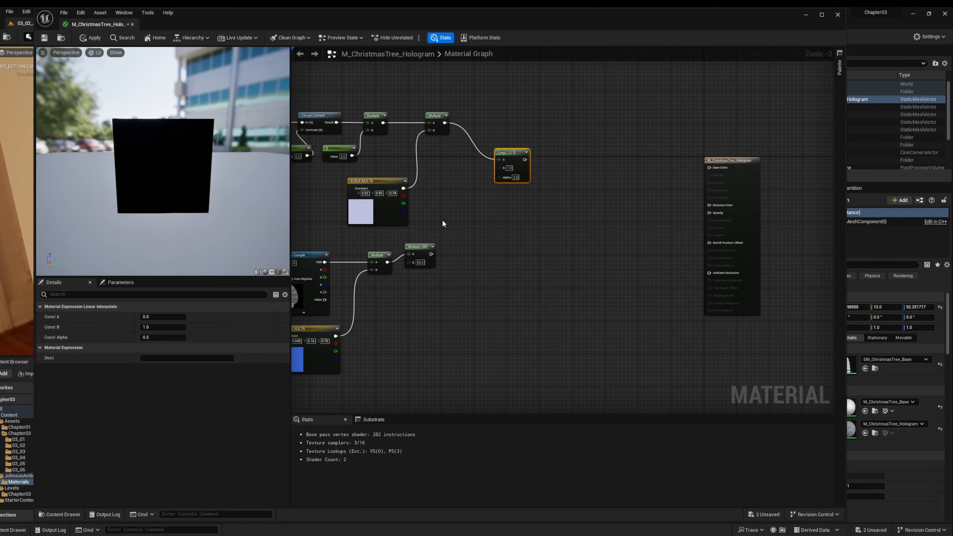
drag(431, 254, 499, 167)
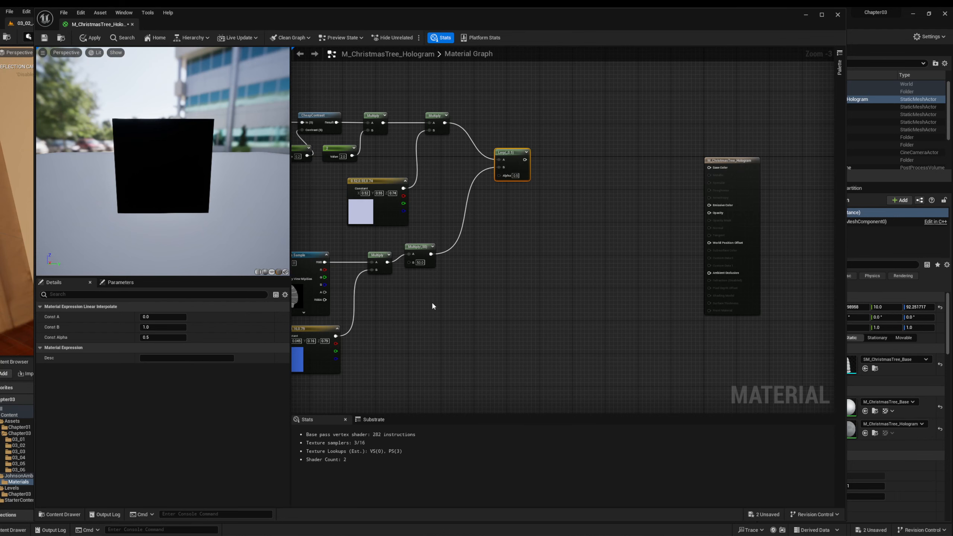
drag(307, 328, 363, 300)
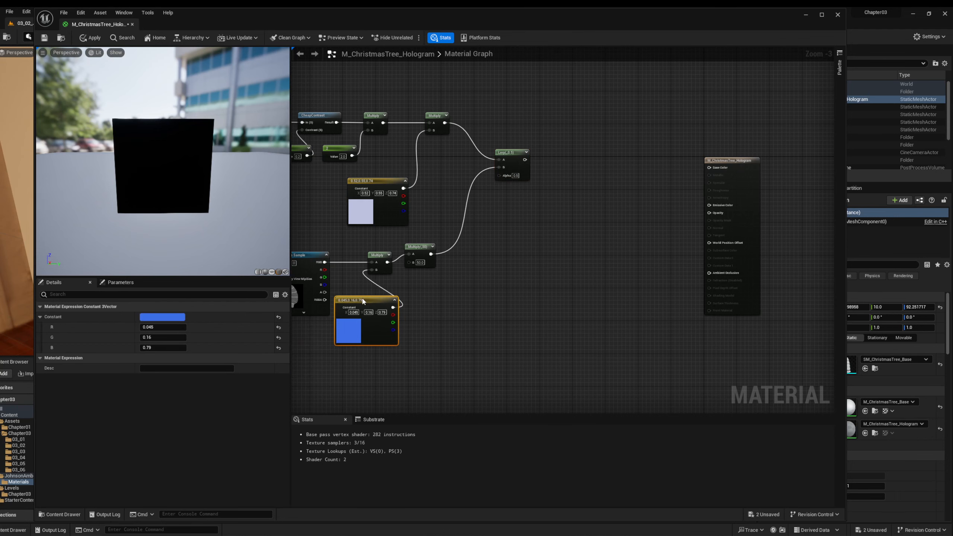
drag(302, 256, 467, 277)
drag(578, 296, 535, 284)
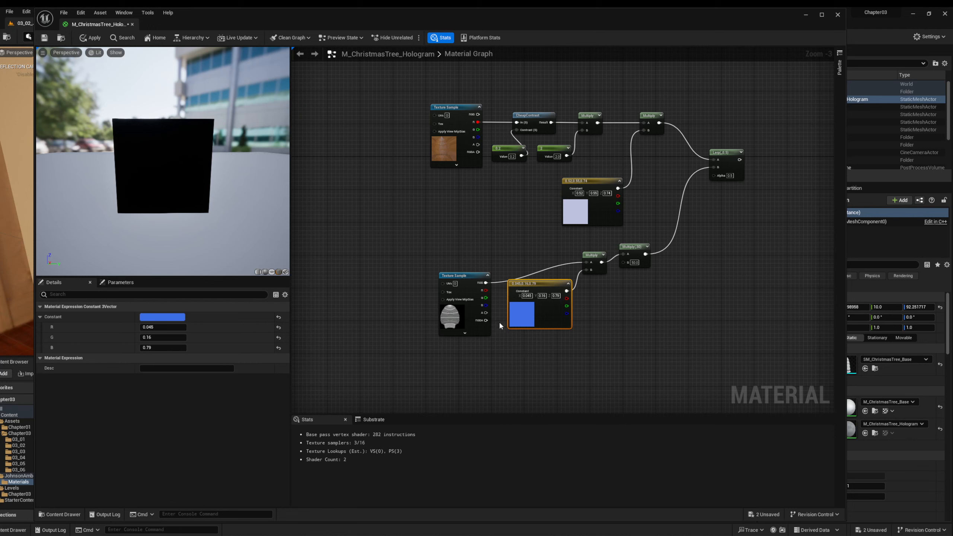
drag(486, 321, 711, 174)
key(Escape)
drag(486, 320, 712, 174)
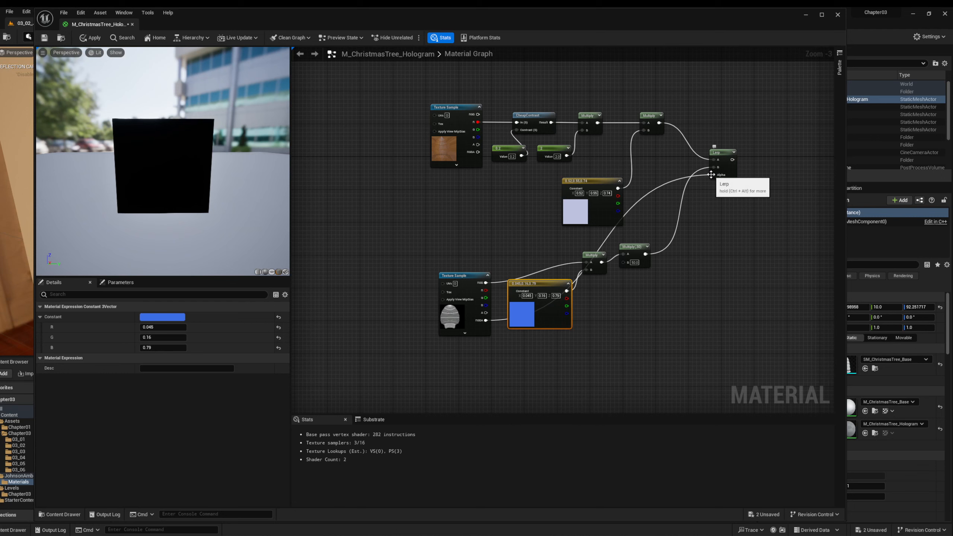
Preview the Lerp node on the cube and examine the blended wireframe up close
click(720, 154)
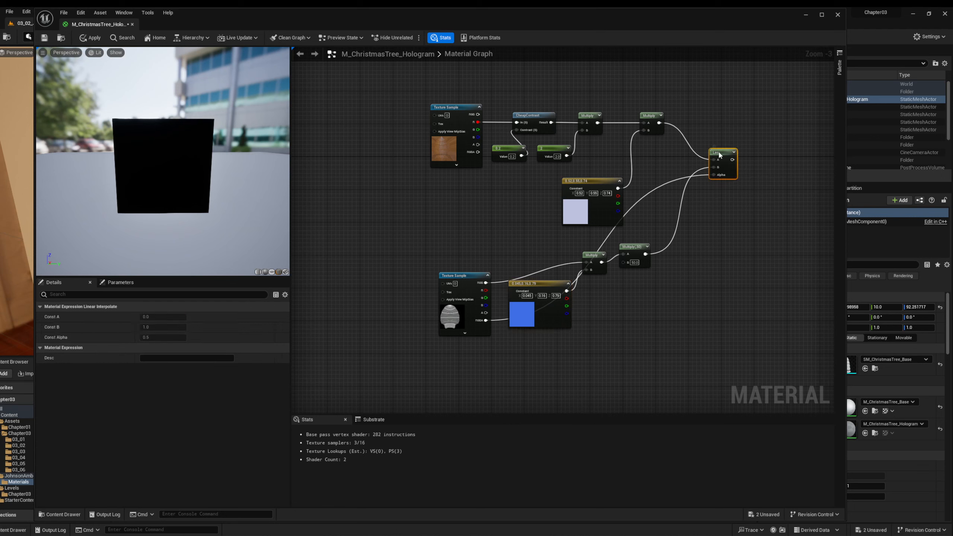
right_click(719, 154)
click(763, 168)
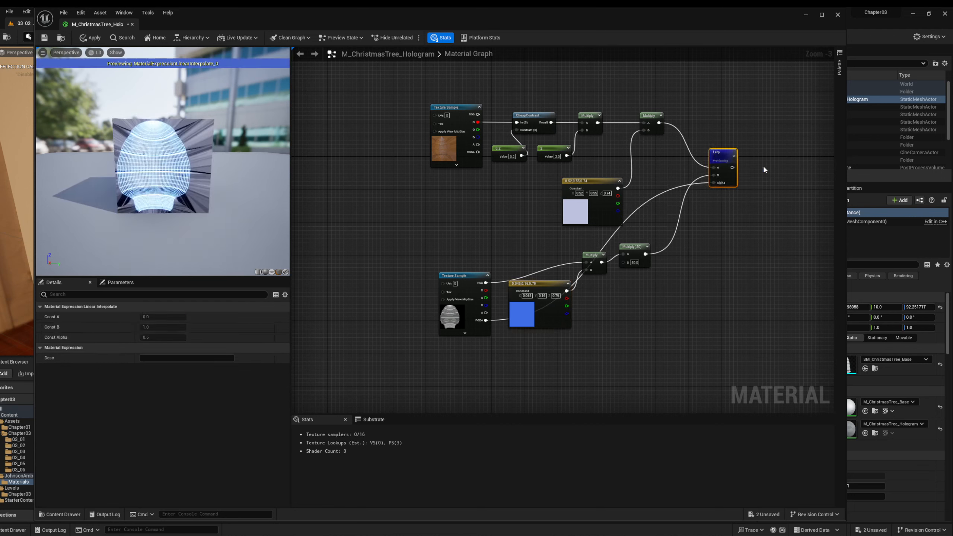
scroll(155, 155, up, 5)
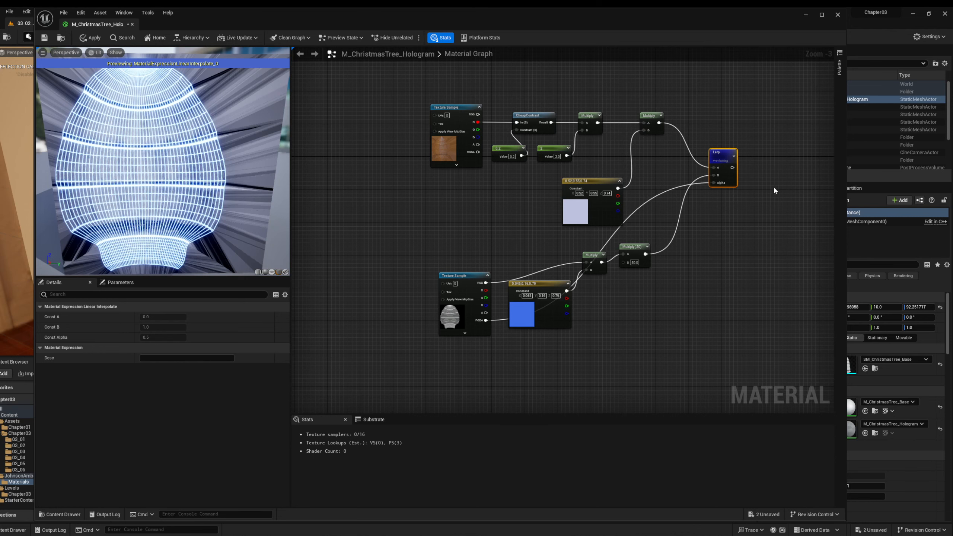
right_drag(773, 191, 651, 202)
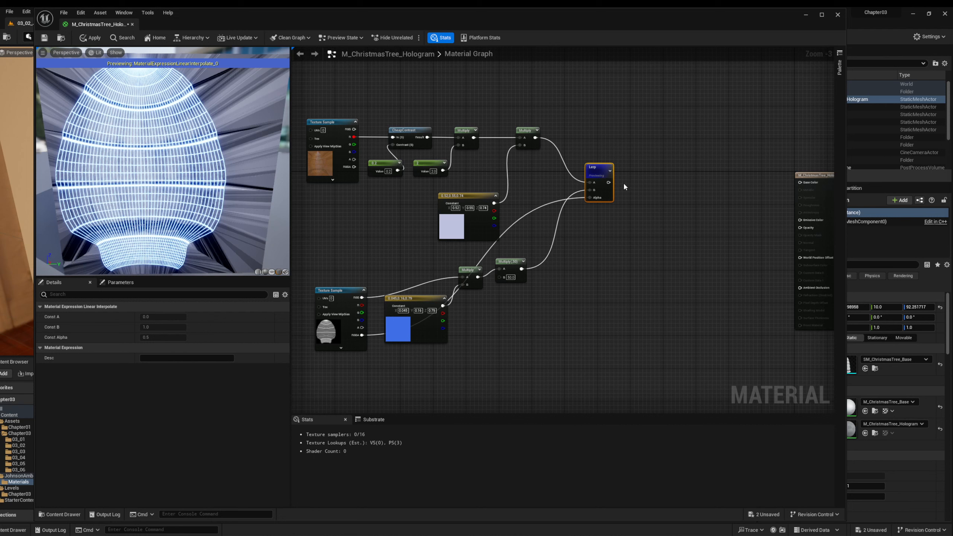
Stop previewing the Lerp, then connect its output to the material's Base Color and save the material
right_click(608, 184)
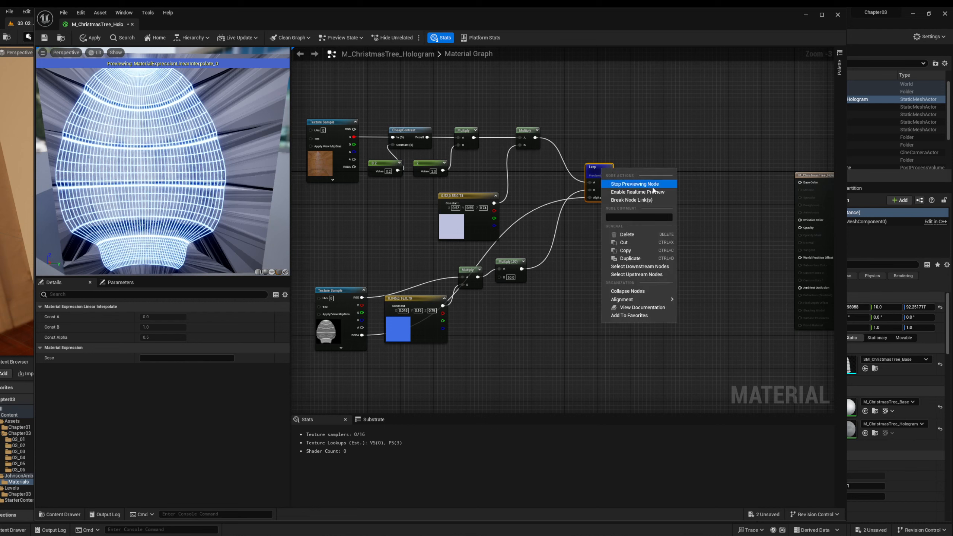
click(642, 185)
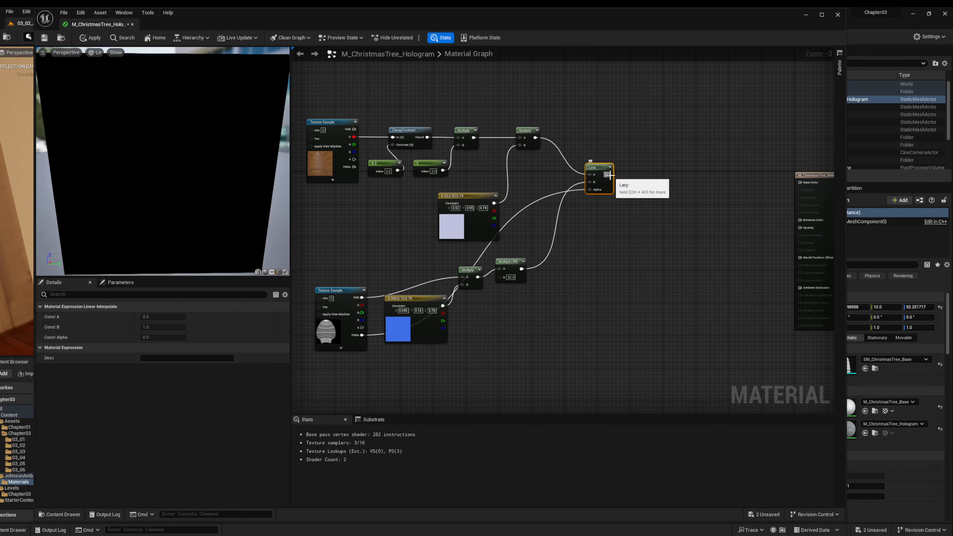
drag(609, 174, 799, 182)
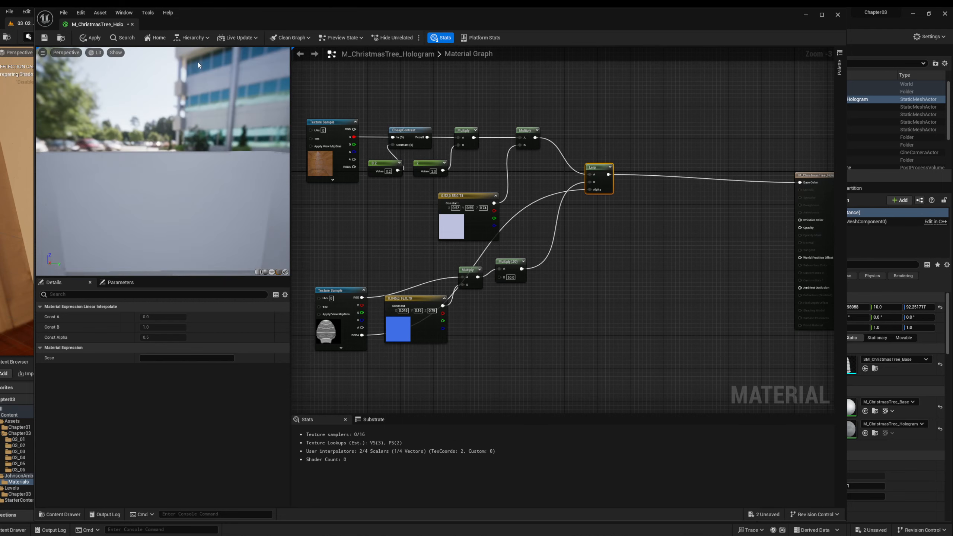
click(48, 39)
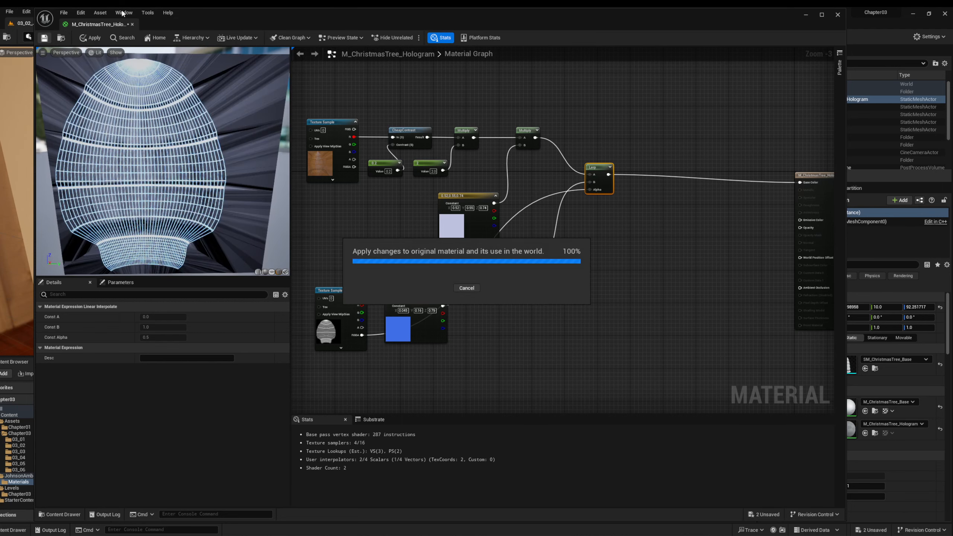
Move the material editor aside to examine the hologram material on the Christmas tree in the level, then bring the editor back
drag(153, 23, 617, 125)
mouse_move(443, 242)
right_down()
mouse_move(495, 223)
mouse_move(462, 237)
mouse_move(478, 244)
mouse_move(474, 252)
mouse_move(493, 227)
mouse_move(473, 244)
mouse_move(478, 257)
mouse_move(450, 248)
right_up()
key(w)
key(d)
key(a)
key(d)
key(s)
key(d)
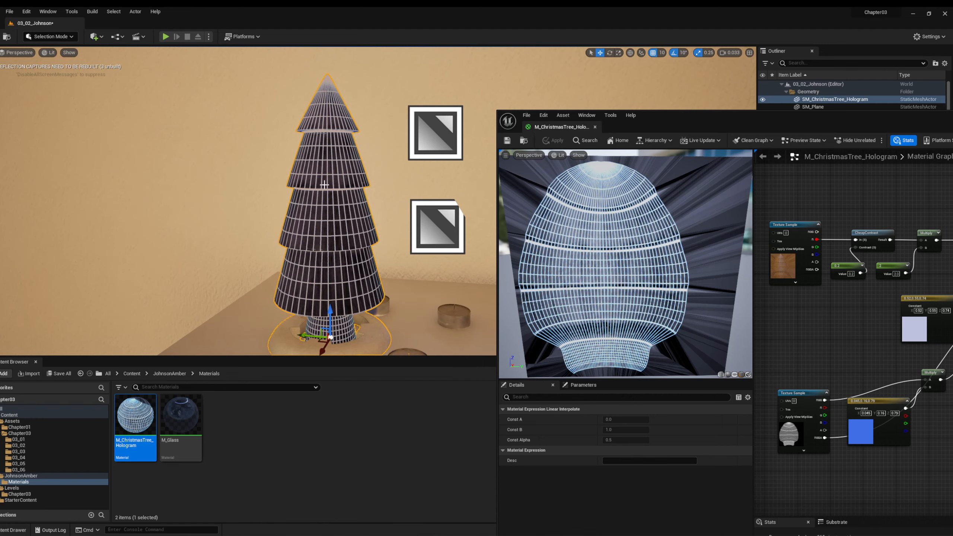
drag(670, 115, 182, 32)
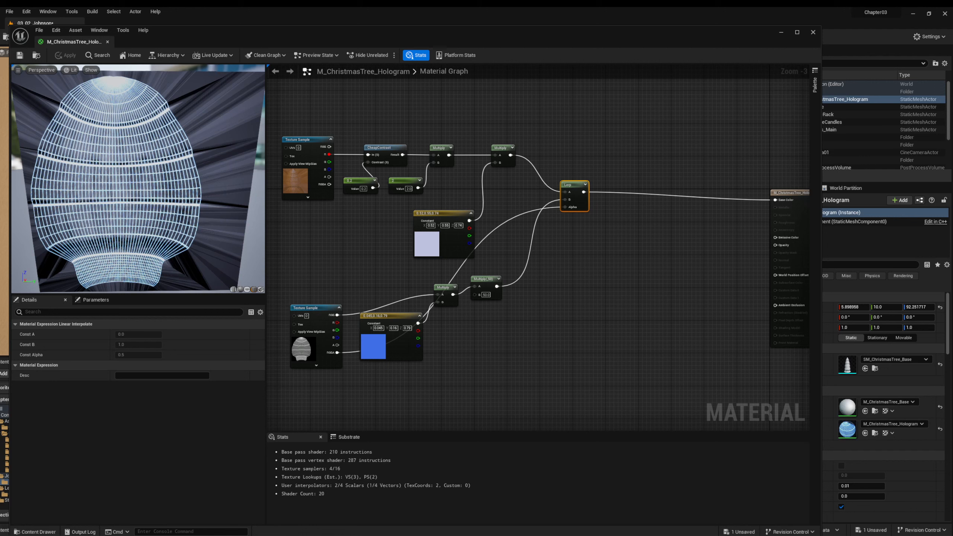
Add a Fresnel node below the wire running from the Lerp to Base Color
right_click(574, 273)
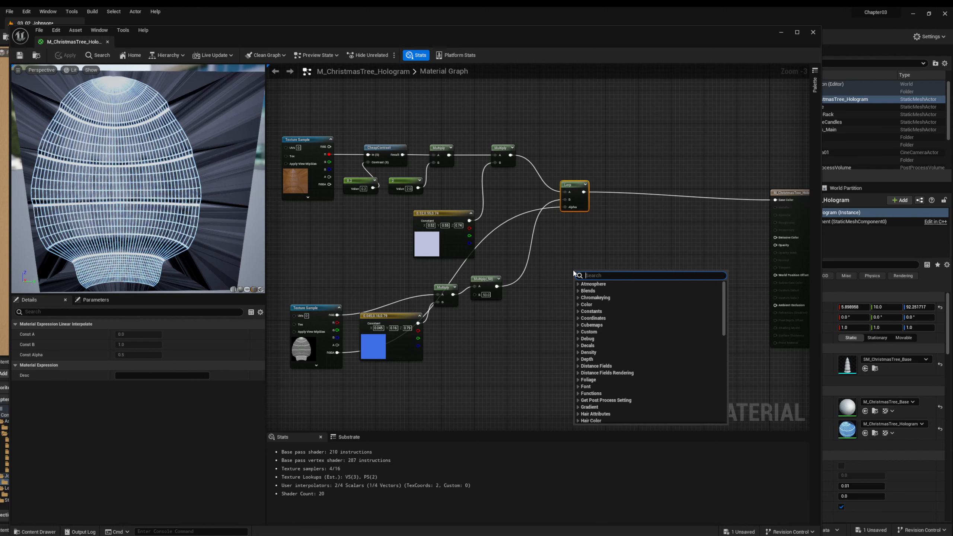
text(fres)
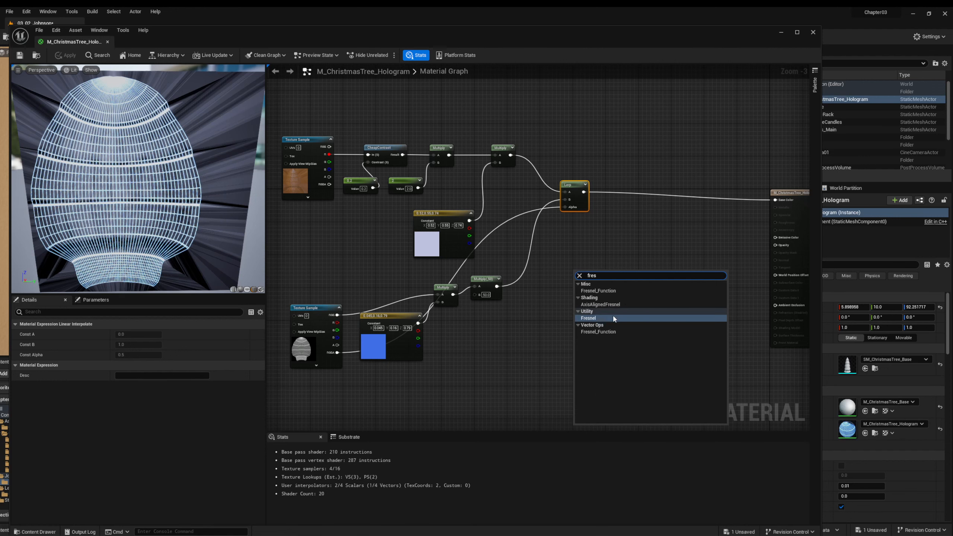
click(600, 318)
drag(588, 273, 631, 242)
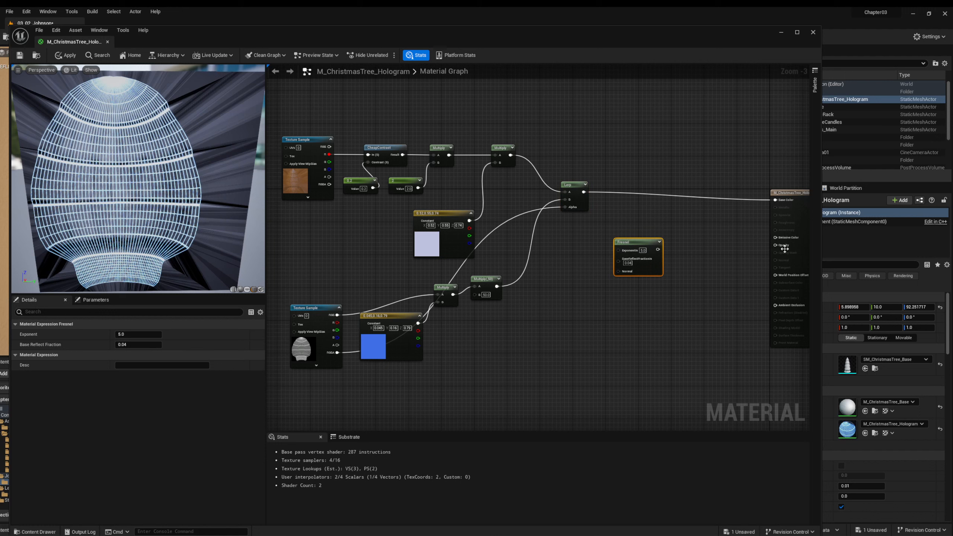
drag(630, 242, 597, 247)
Add a second Lerp node before the material output and connect the first Lerp's output to its input A
right_click(657, 210)
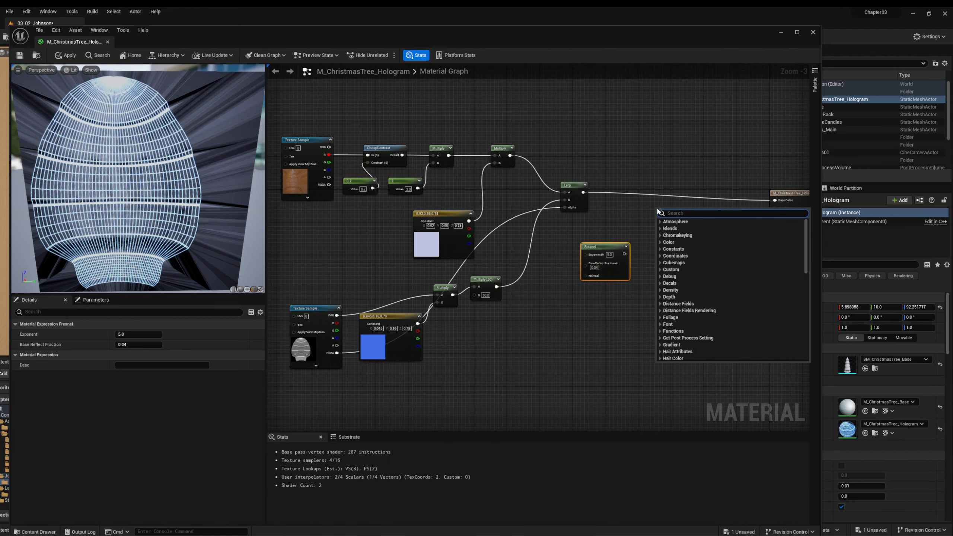
click(633, 218)
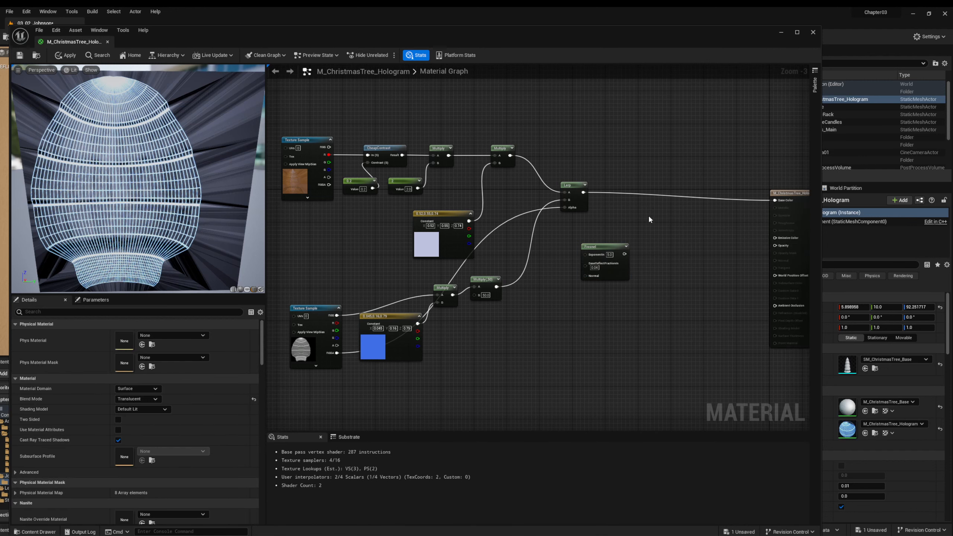
click(661, 222)
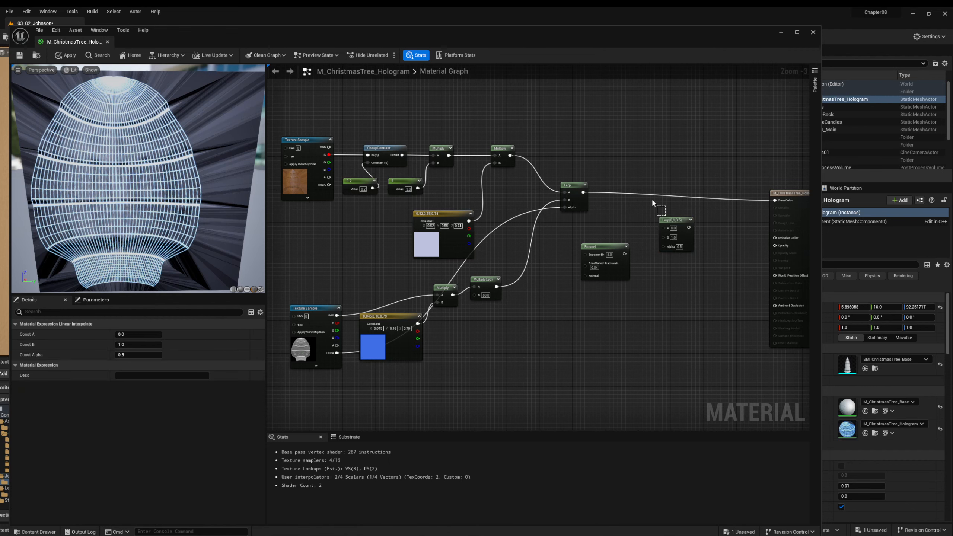
drag(666, 216, 648, 200)
drag(648, 200, 663, 172)
drag(674, 220, 677, 185)
drag(583, 192, 680, 178)
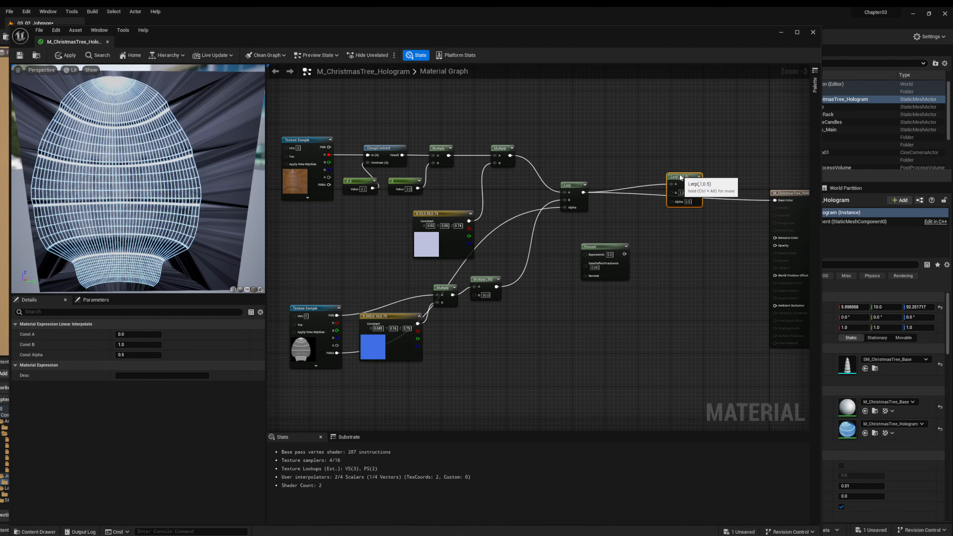
Insert a Multiply node between the first Lerp's output and the second Lerp's input B, with the Fresnel node placed beneath it
right_click(662, 317)
text(mul)
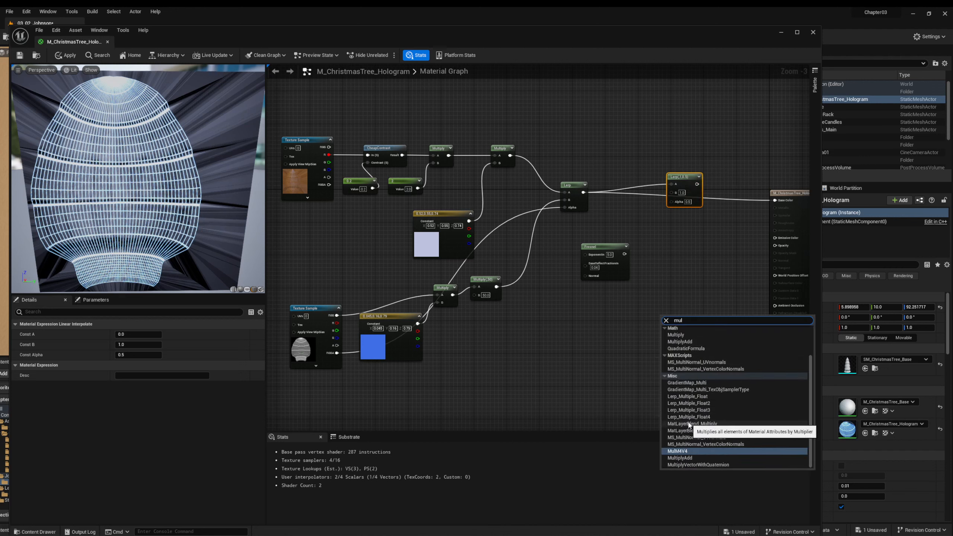
text(ti)
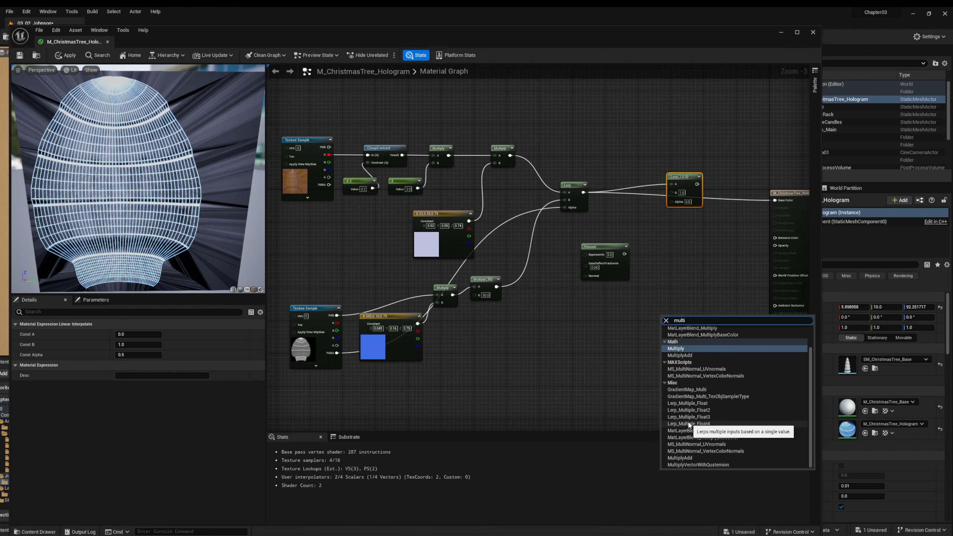
click(699, 349)
drag(671, 318, 619, 224)
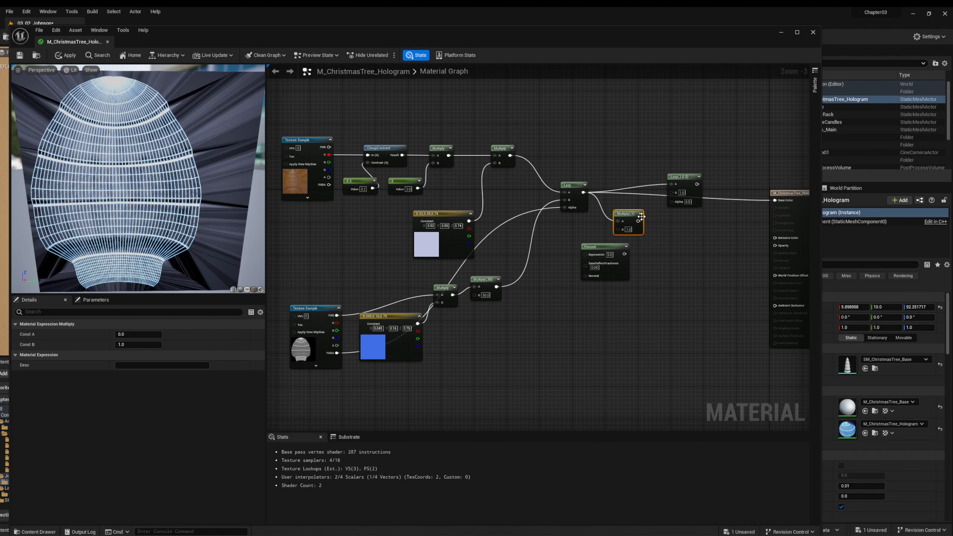
drag(638, 221, 672, 192)
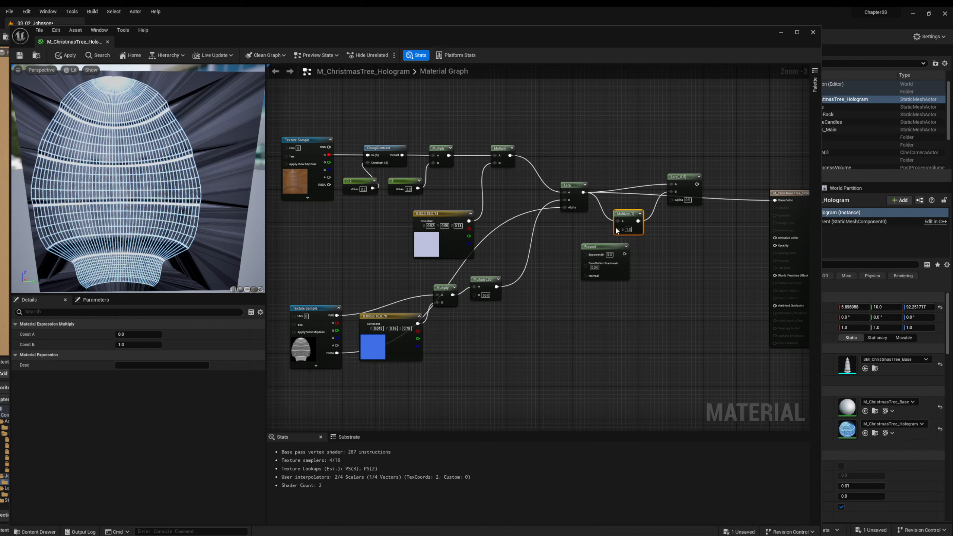
drag(591, 247, 615, 259)
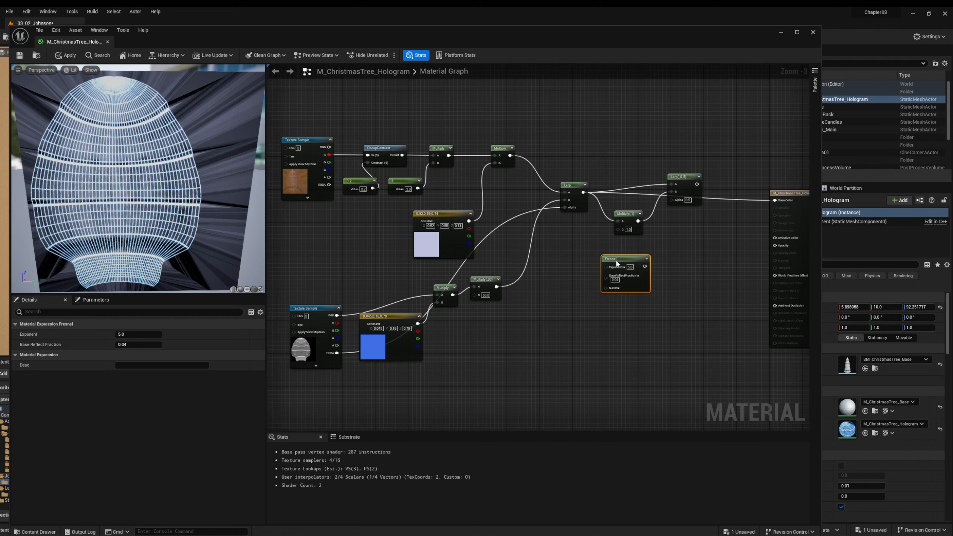
Set the B value of the Multiply feeding the second Lerp to 10 and connect the Fresnel node to that Lerp's Alpha
click(628, 214)
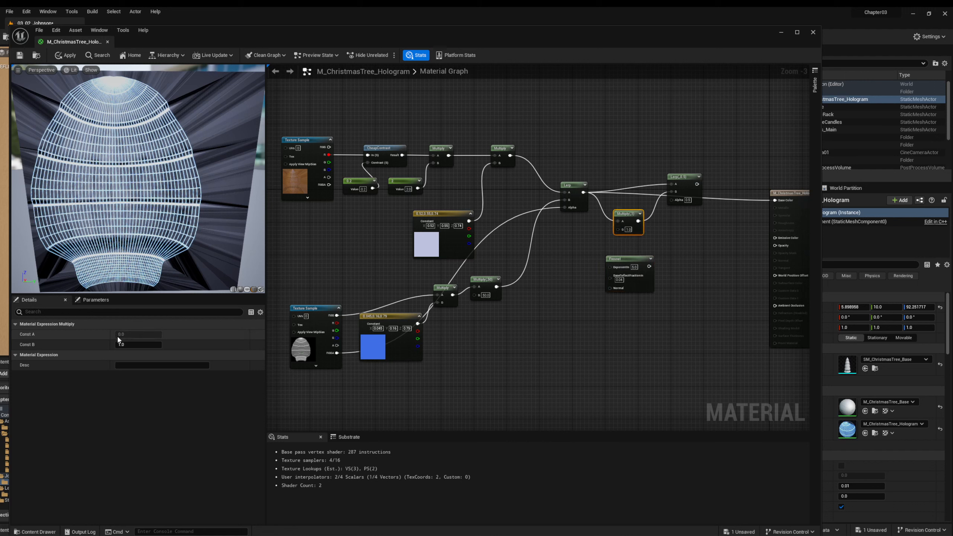
click(139, 345)
text(10)
key(Return)
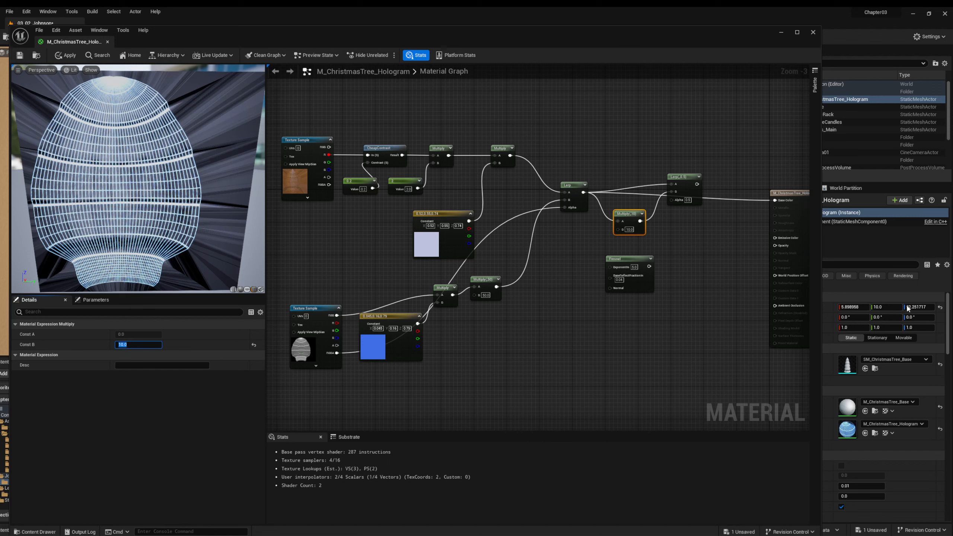
drag(630, 225, 614, 225)
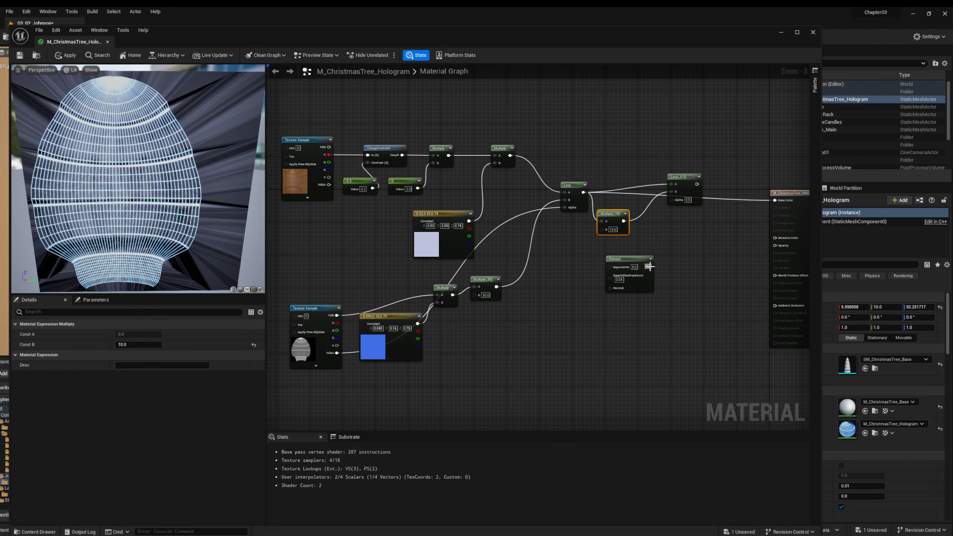
drag(649, 267, 705, 177)
click(693, 182)
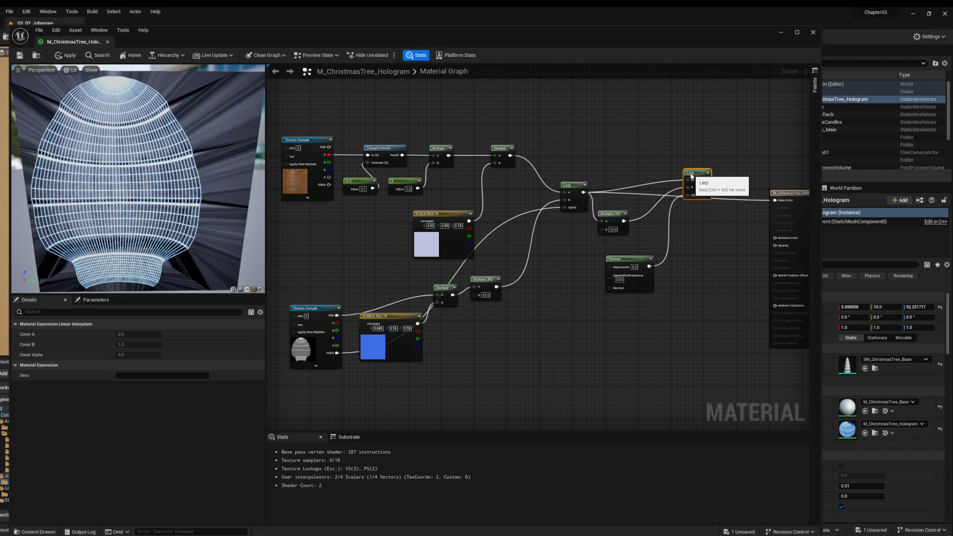
Set the Fresnel node's Exponent to 8 and its Base Reflect Fraction to 0.01
click(626, 259)
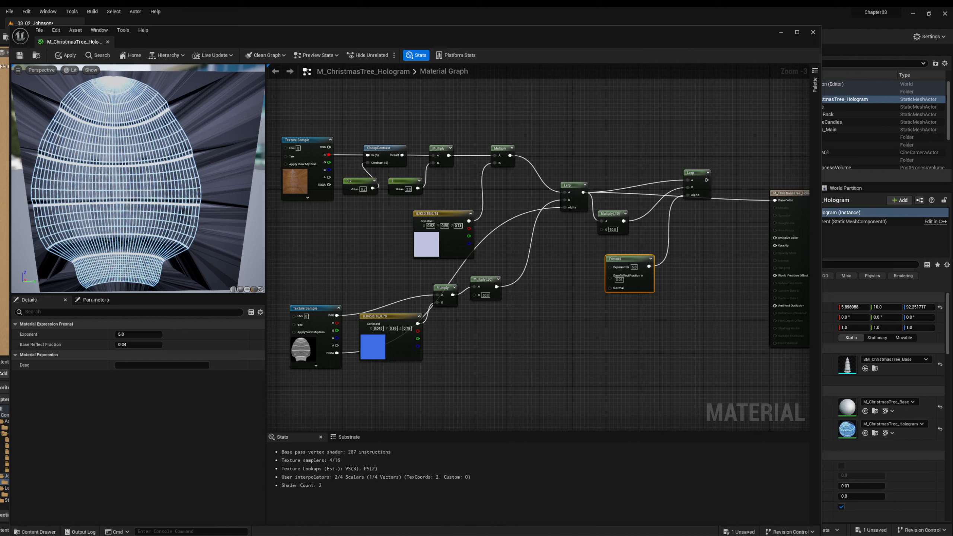
click(122, 335)
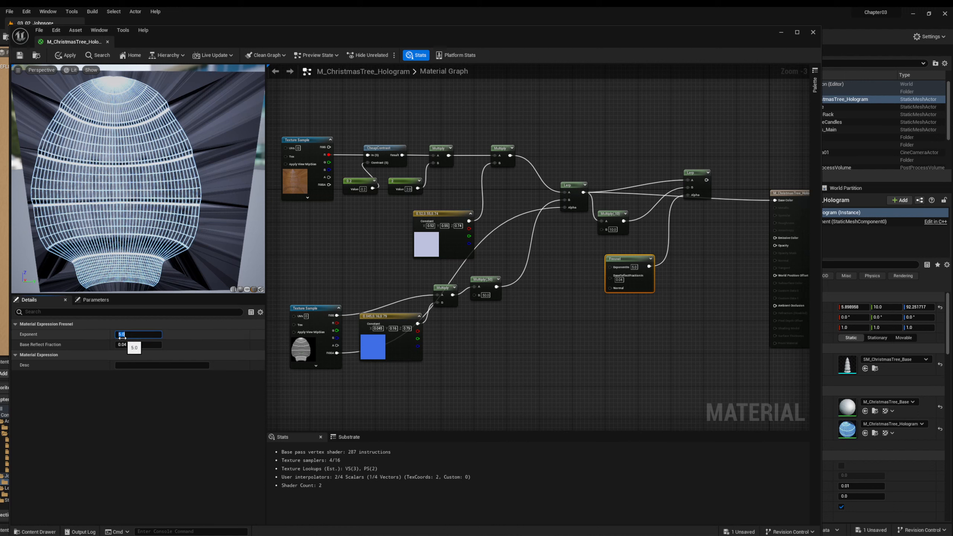
text(8)
key(Return)
click(126, 345)
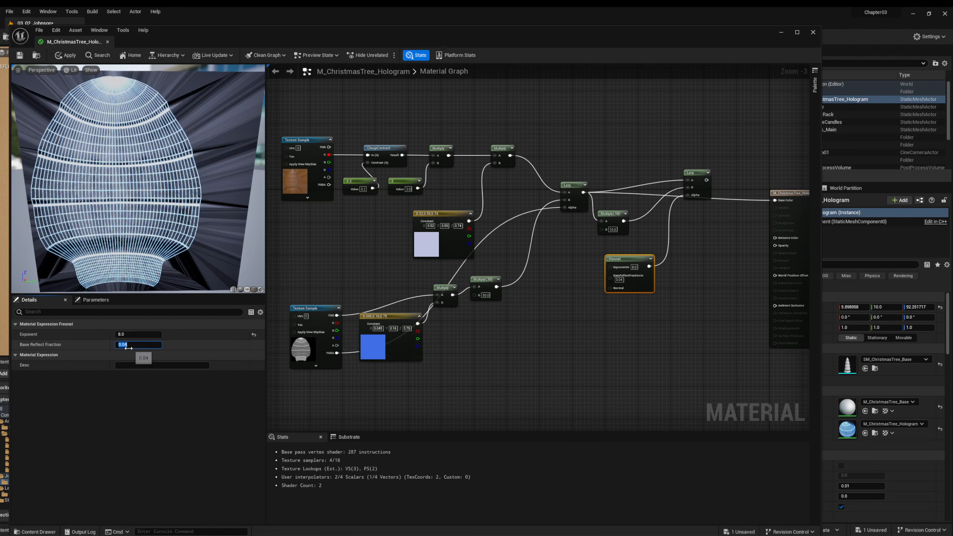
key(BackSpace)
text(.01)
key(Return)
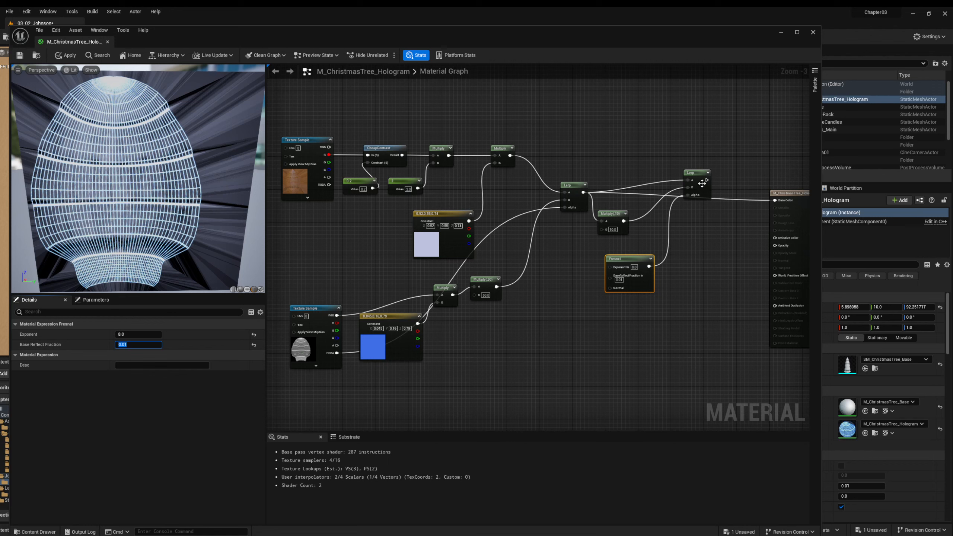
Connect the second Lerp's output to Base Color and save the material
drag(707, 180, 776, 200)
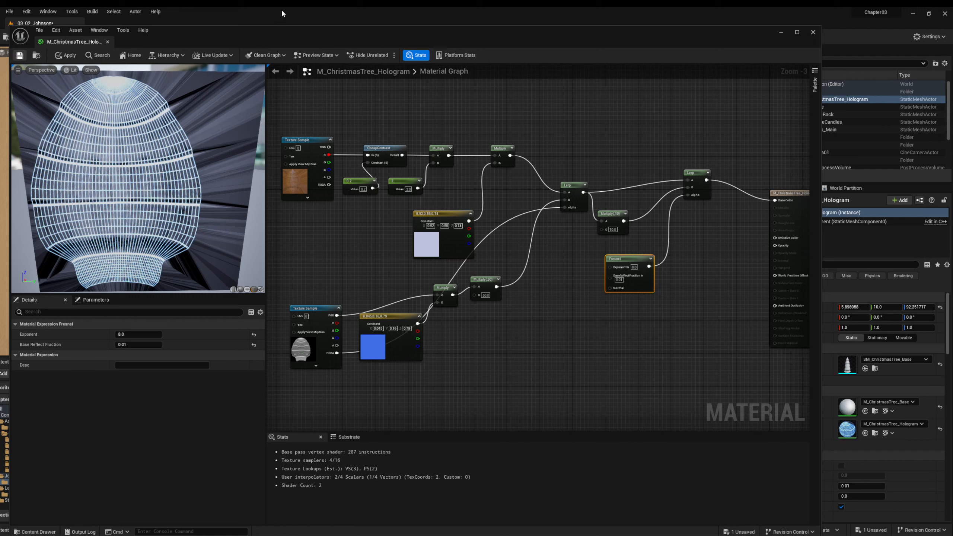
key(ctrl+s)
Move the material editor aside, examine the Fresnel effect on the Christmas tree in the level, and bring the editor back
drag(209, 29, 677, 152)
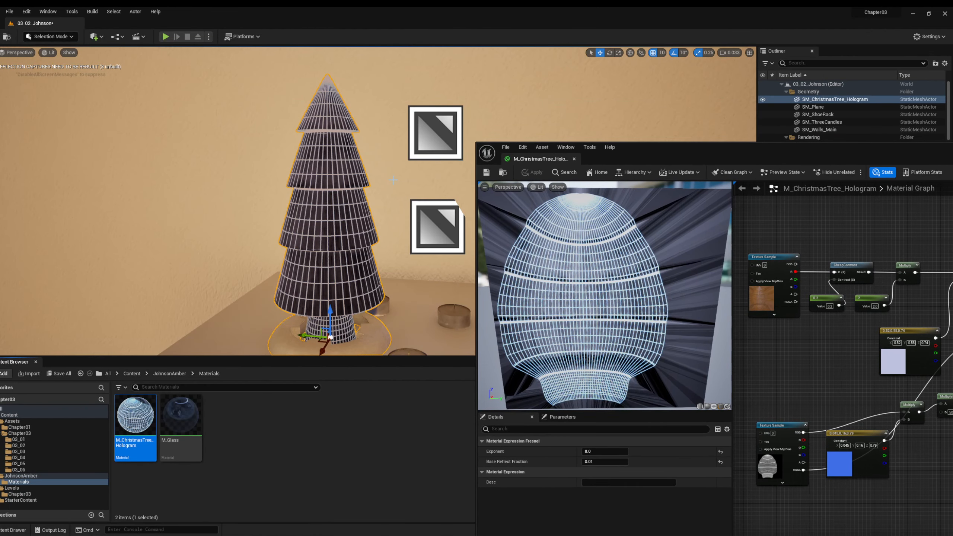
right_drag(334, 246, 377, 232)
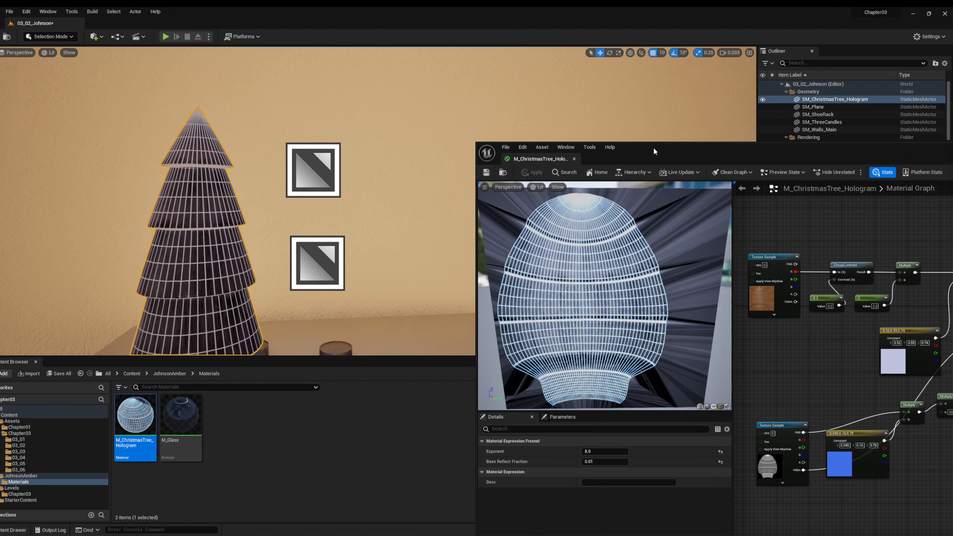
drag(654, 151, 622, 144)
right_drag(218, 250, 195, 272)
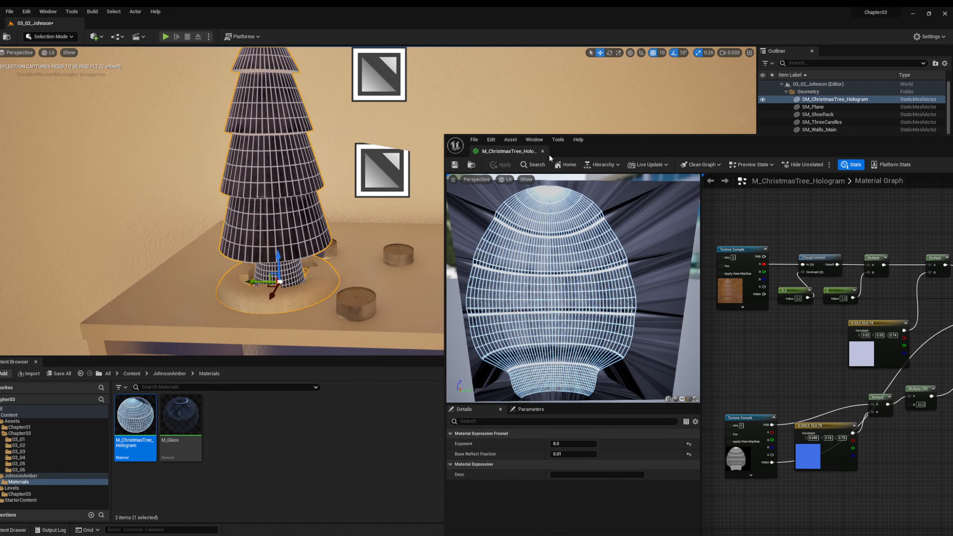
drag(617, 143, 205, 38)
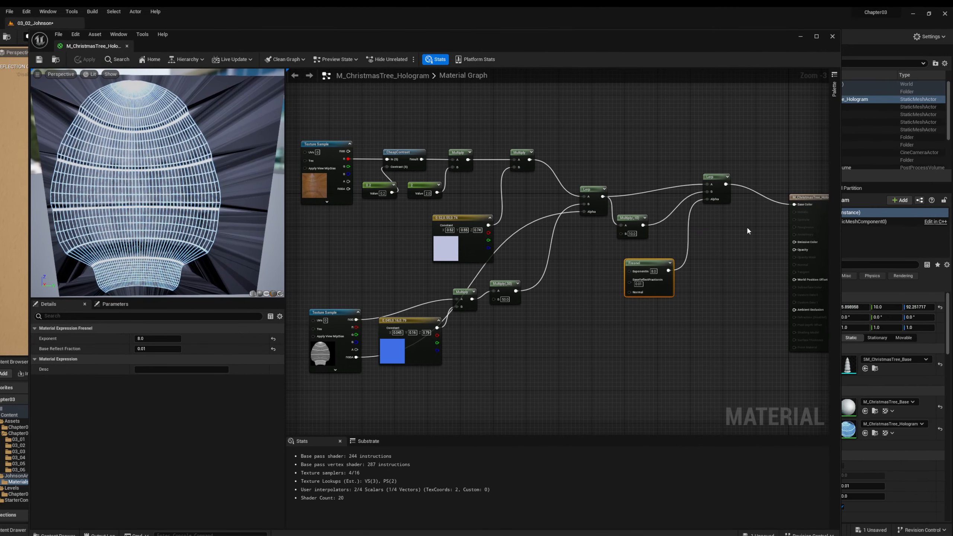
click(778, 205)
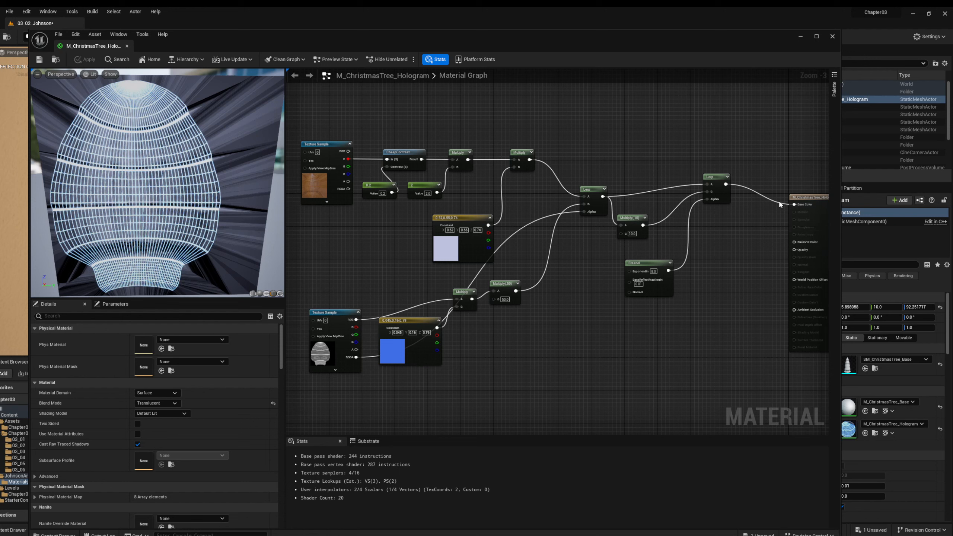
right_click(777, 203)
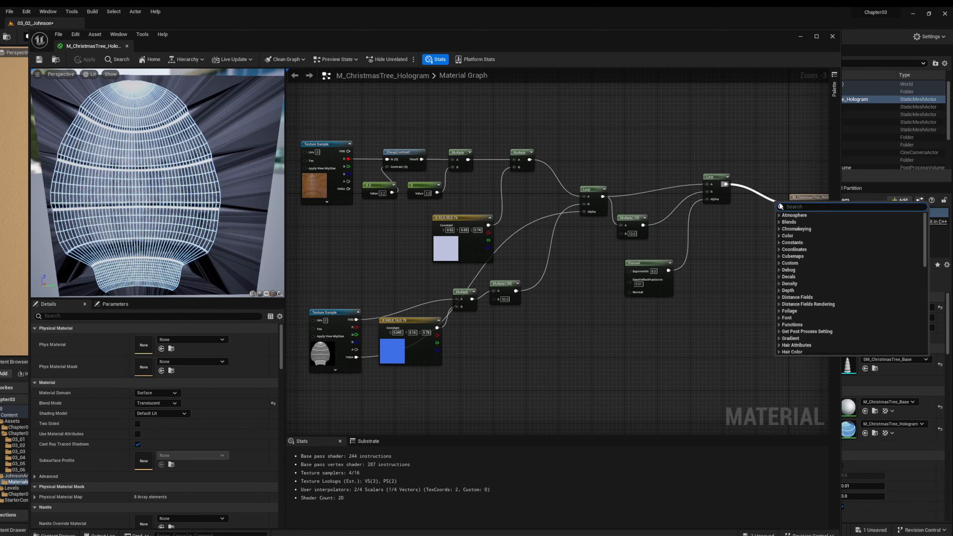
click(769, 203)
drag(794, 205, 776, 206)
click(770, 202)
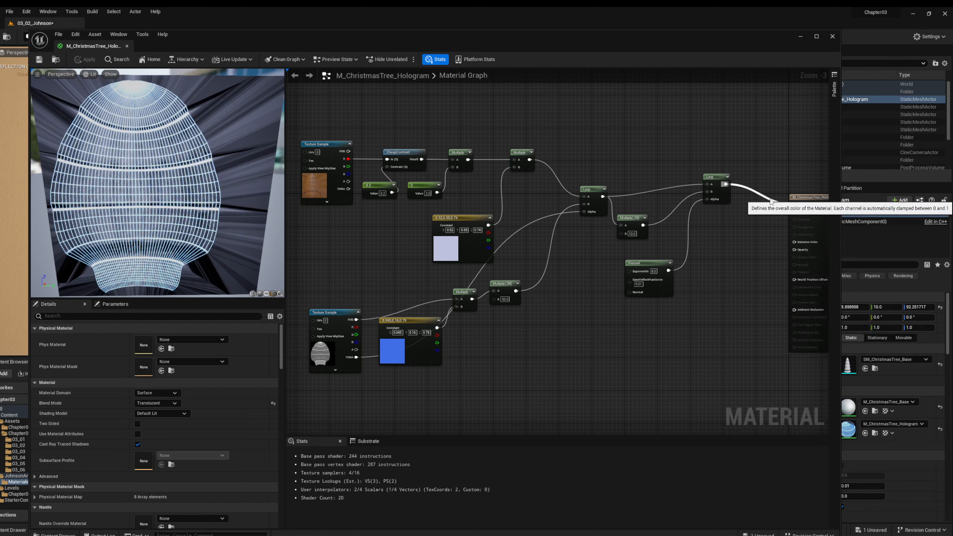
right_click(771, 202)
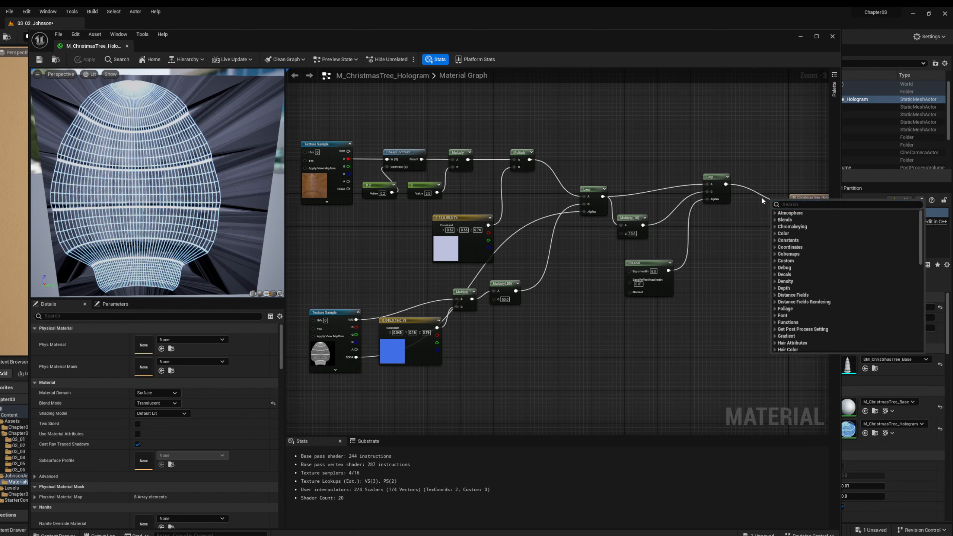
click(764, 199)
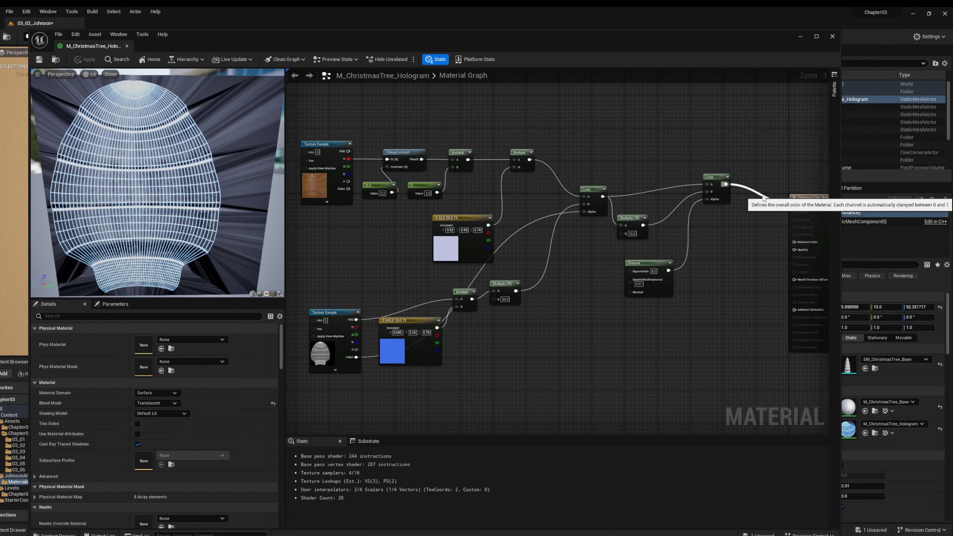
Disconnect the second Lerp from Base Color, wire it to Emissive Color instead, and save the material
ctrl+click(763, 197)
click(744, 236)
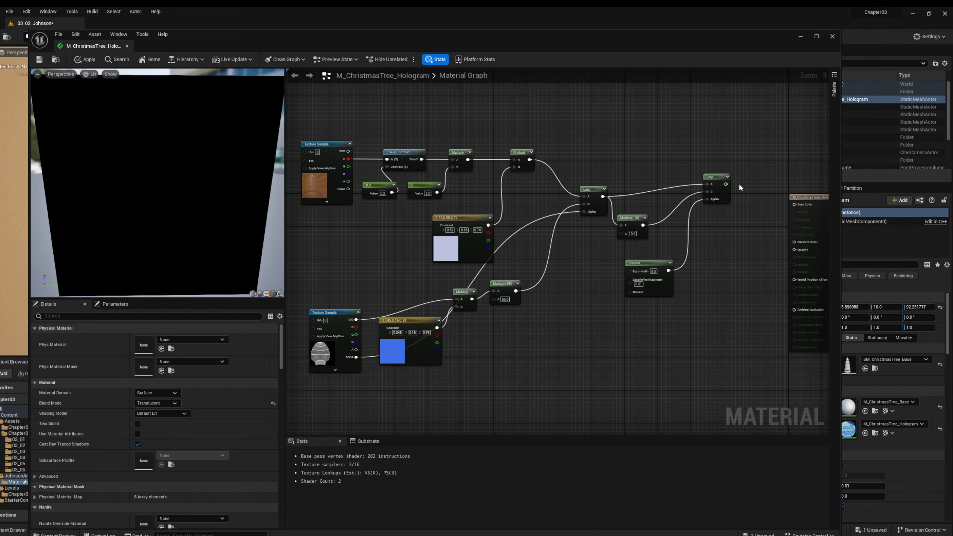
drag(726, 184, 796, 243)
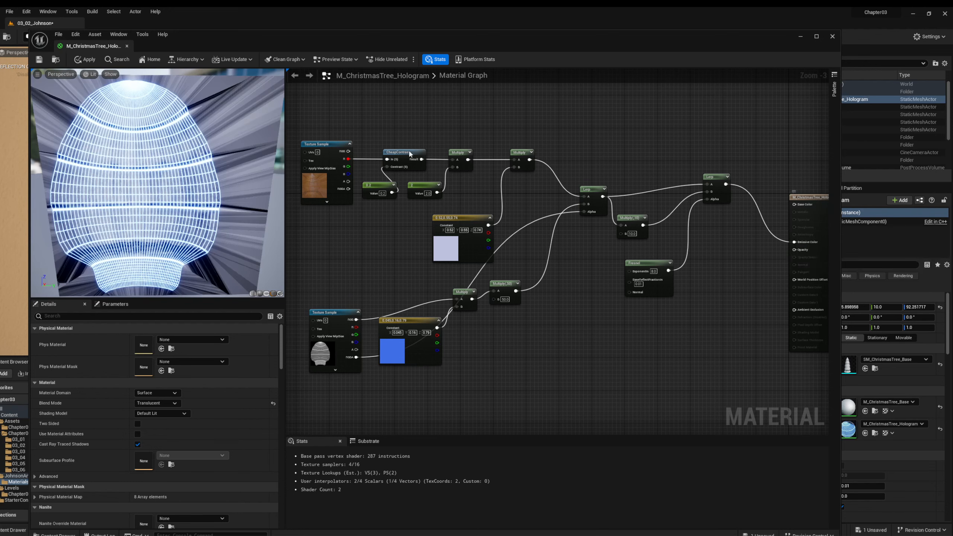
click(39, 60)
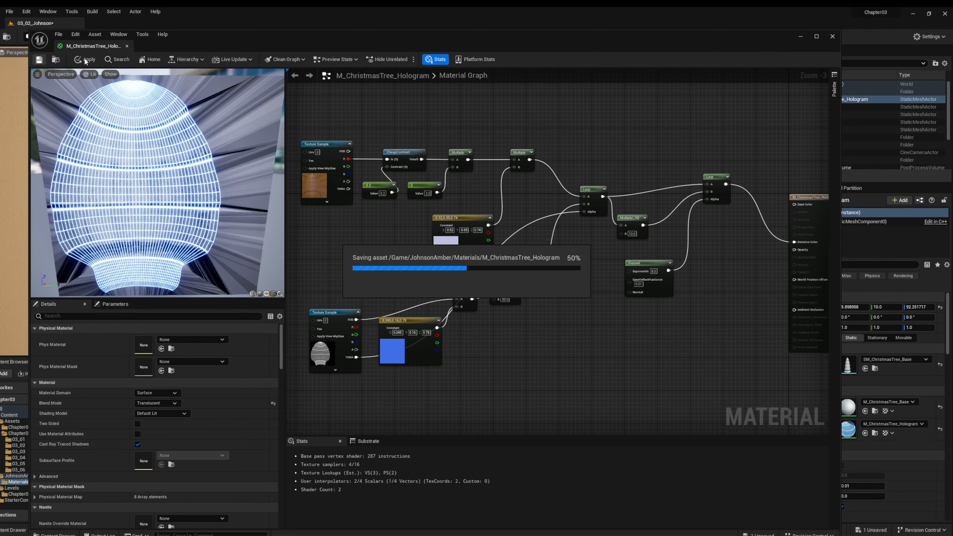
Move the material editor aside and fly around the Christmas tree in the level to examine its emissive hologram from several angles
drag(251, 38, 613, 71)
right_drag(269, 228, 384, 198)
key(s)
key(a)
key(d)
key(w)
key(d)
key(s)
key(a)
key(d)
key(a)
key(s)
key(d)
key(a)
key(d)
key(w)
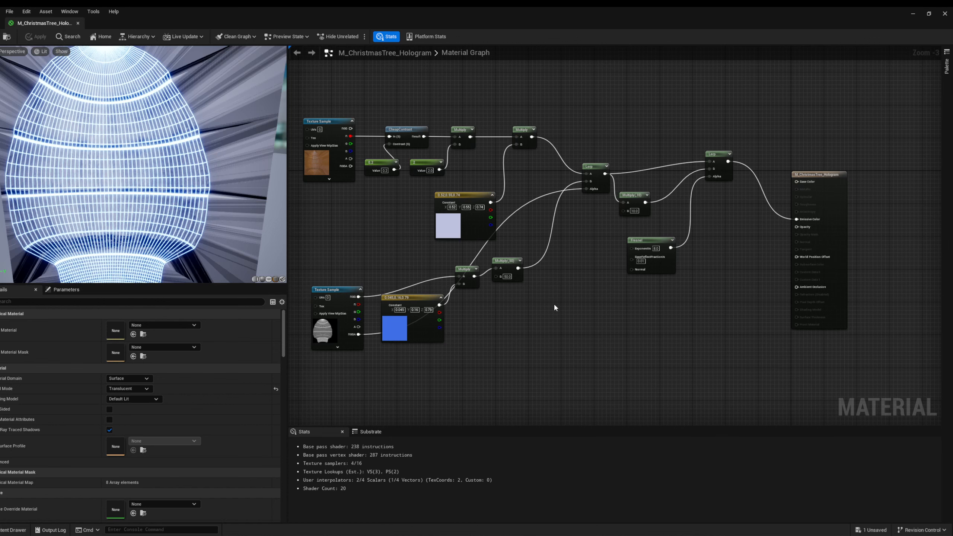
Move all expression nodes except the material output upward to free space beneath them in the graph
right_drag(554, 303, 603, 306)
drag(328, 96, 795, 394)
drag(702, 243, 685, 108)
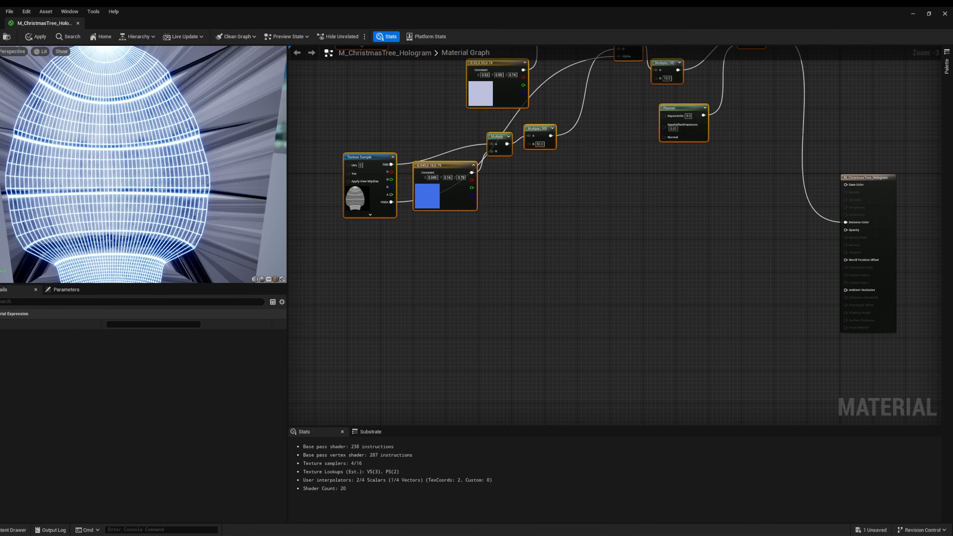
click(505, 336)
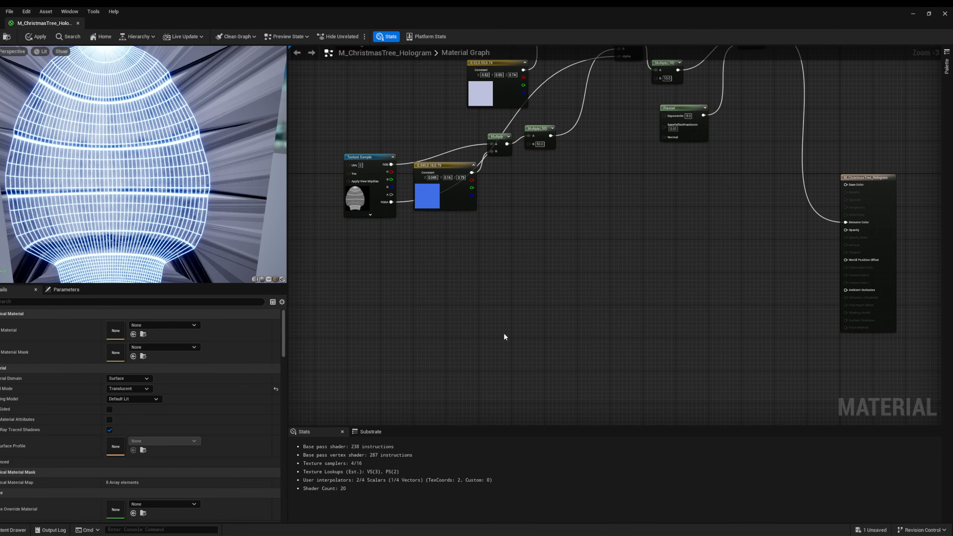
Add a Texture Sample node below the wireframe texture nodes and search for its texture with "T_ChristmasTree_"
click(471, 319)
drag(495, 322, 446, 285)
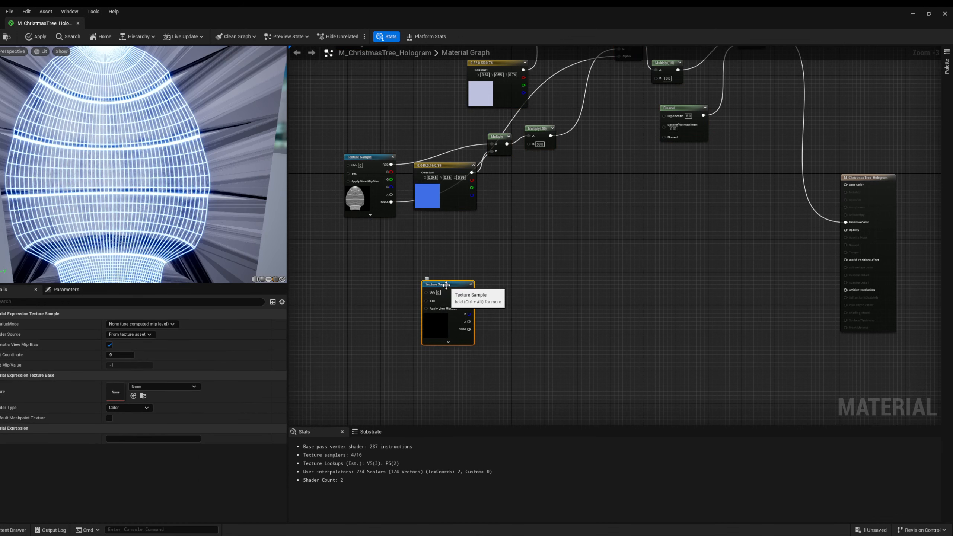
click(168, 387)
text(T_)
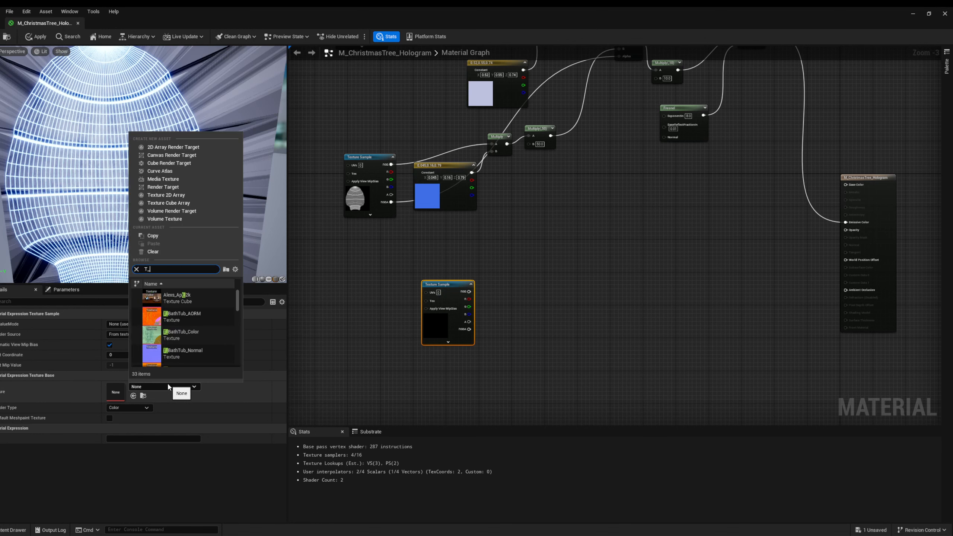
text(Chatmas)
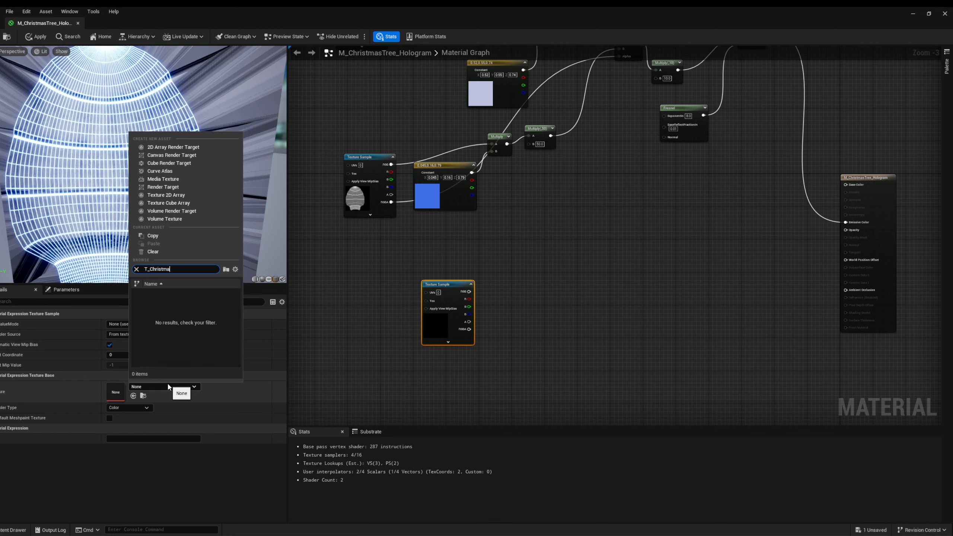
text(Tree_)
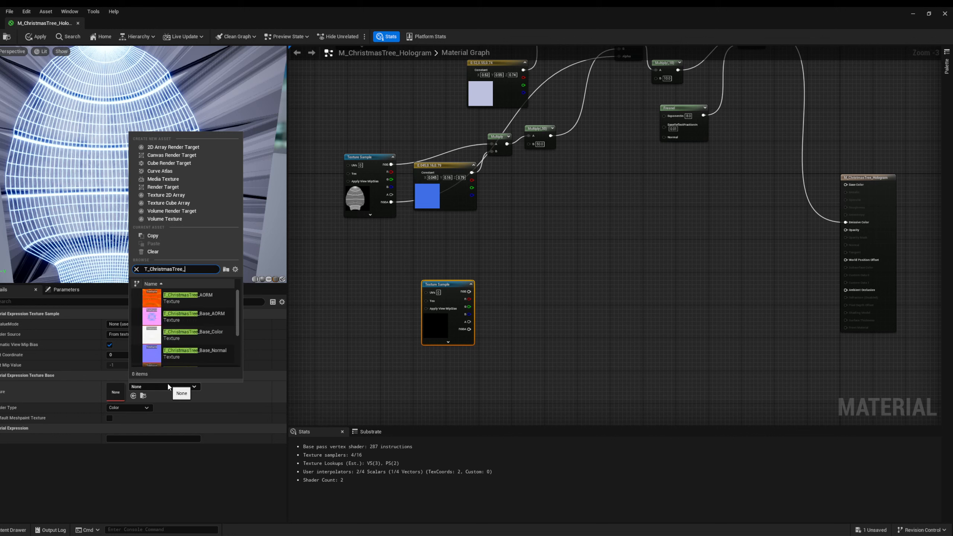